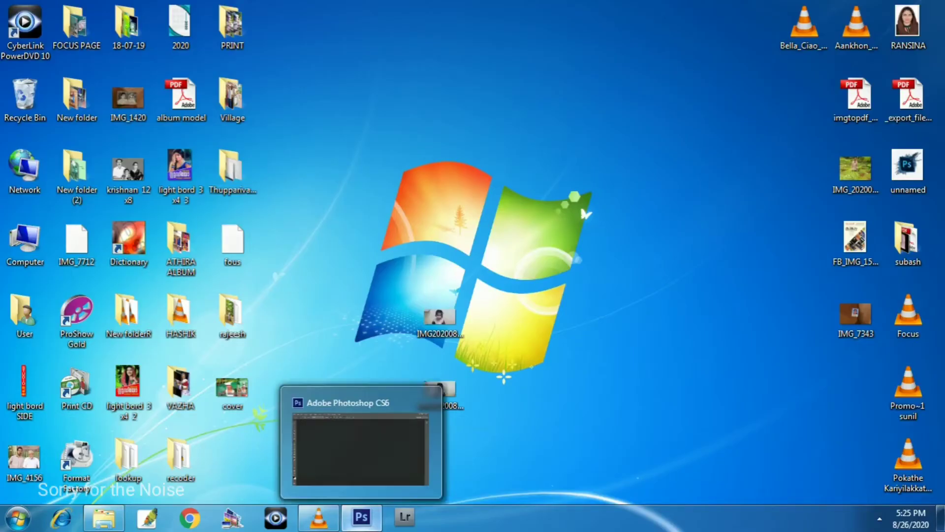
Restore the minimized Photoshop CS6 window from the Windows taskbar
left_click(362, 517)
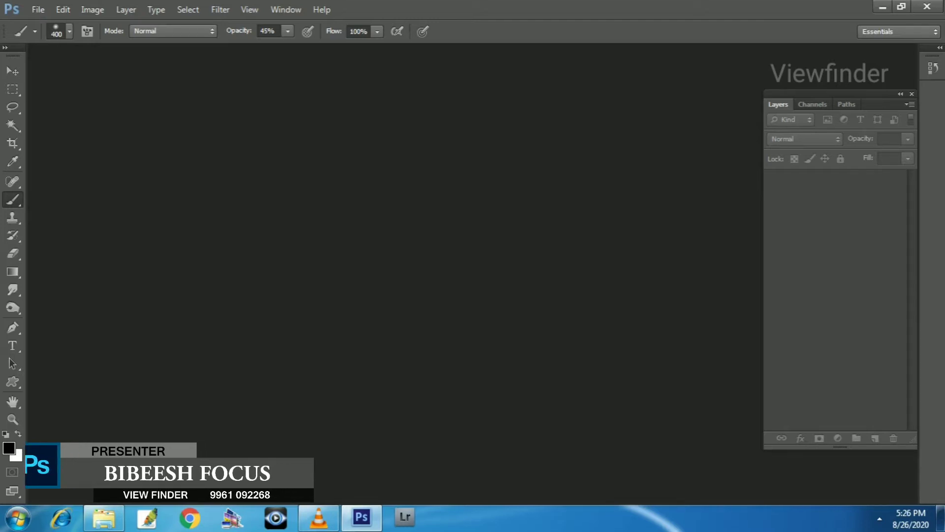
Open the photo women-s-pink-.jpg from the Open dialog
key("ctrl+o")
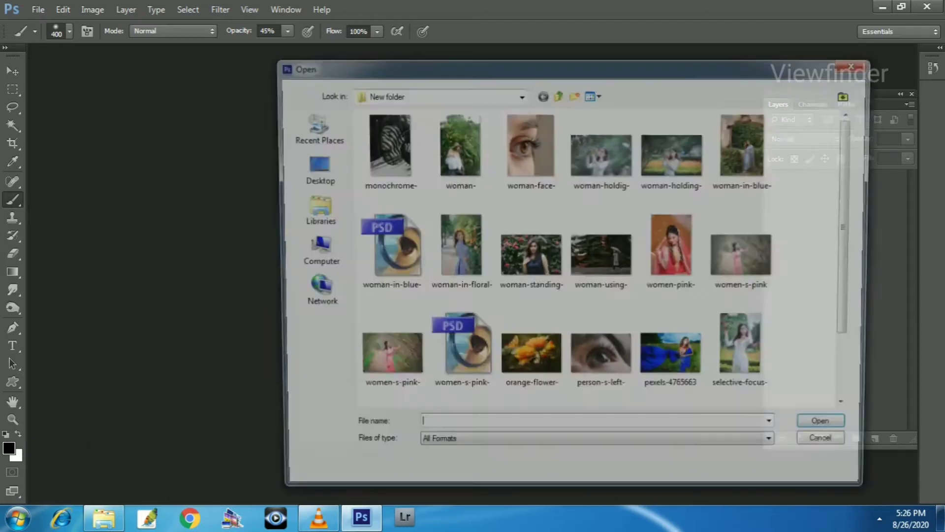
left_click(384, 354)
key("Return")
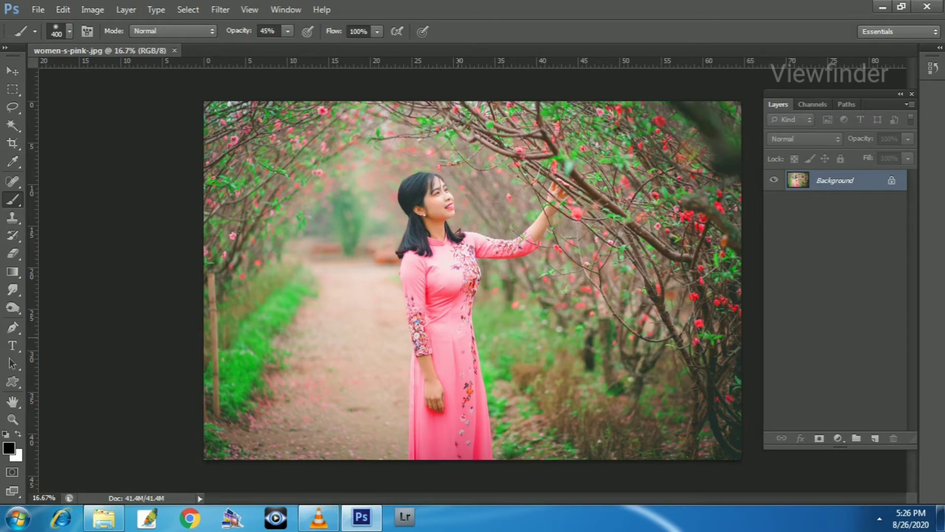
Add a Channel Mixer adjustment layer using the Black & White Infrared (RGB) preset
key("ctrl+plus")
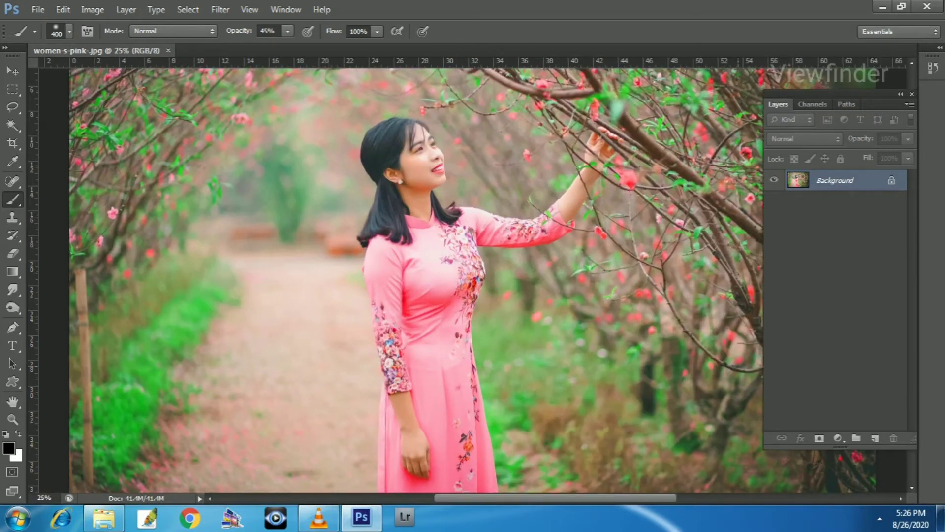
left_click(838, 437)
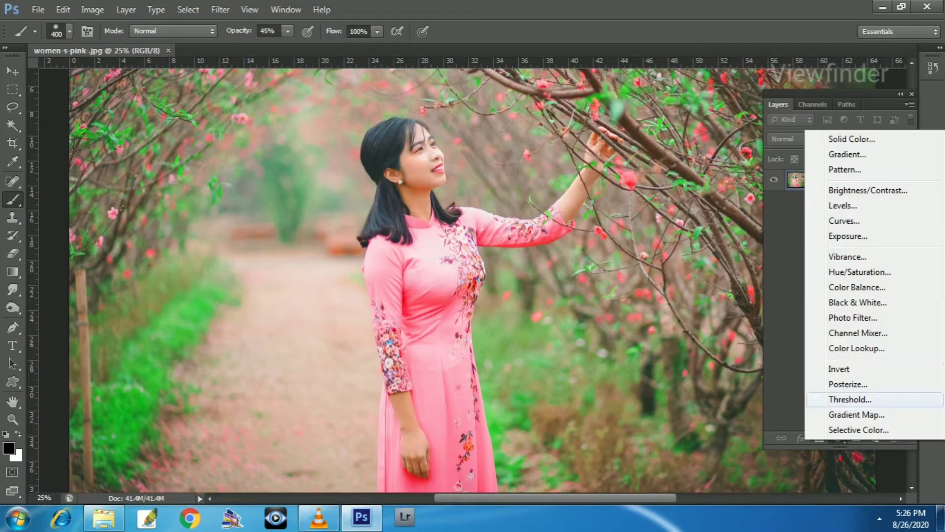
left_click(858, 333)
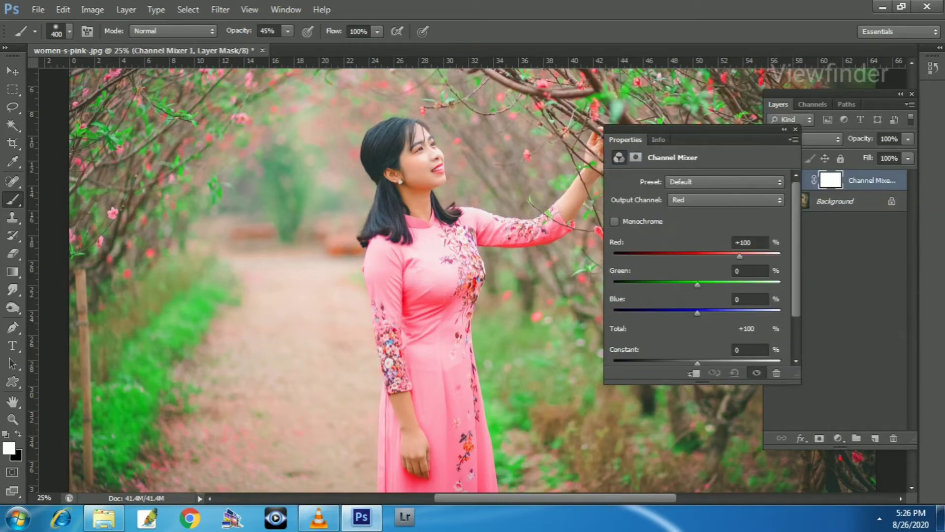
left_click(723, 200)
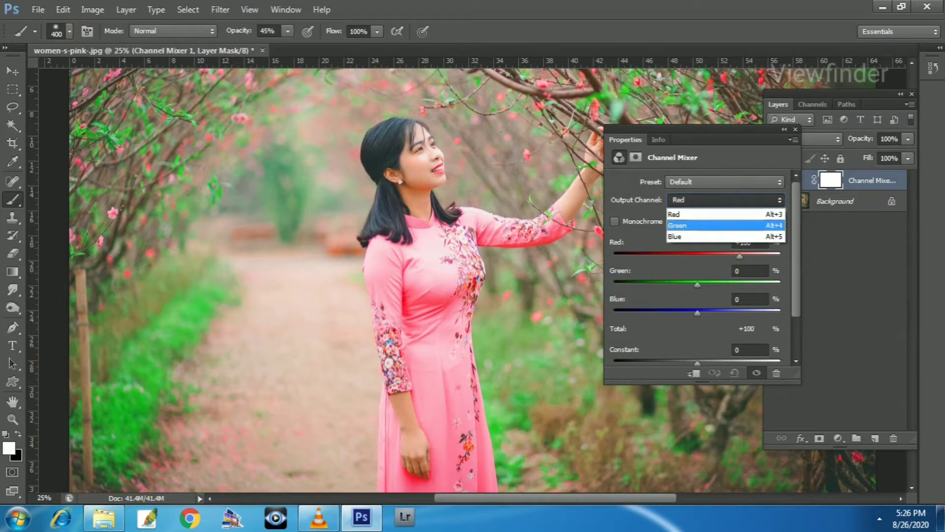
left_click(699, 225)
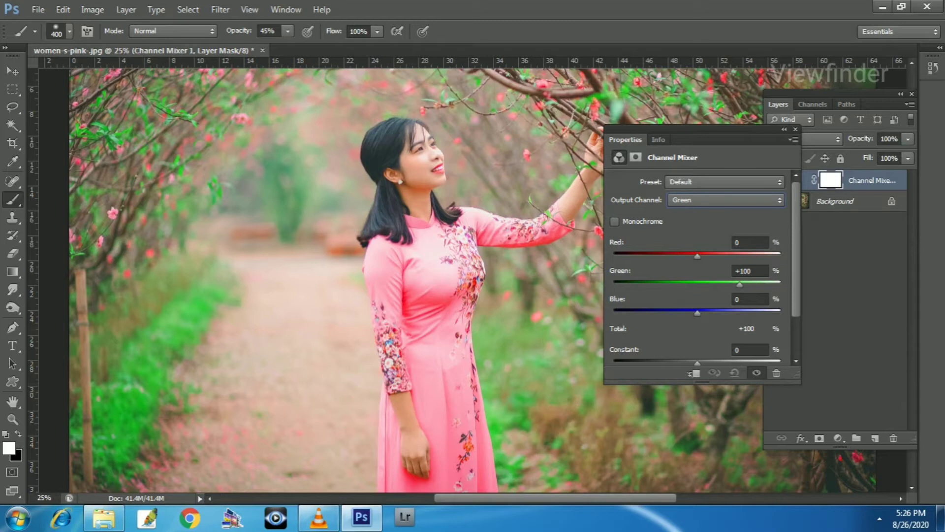
left_click(723, 182)
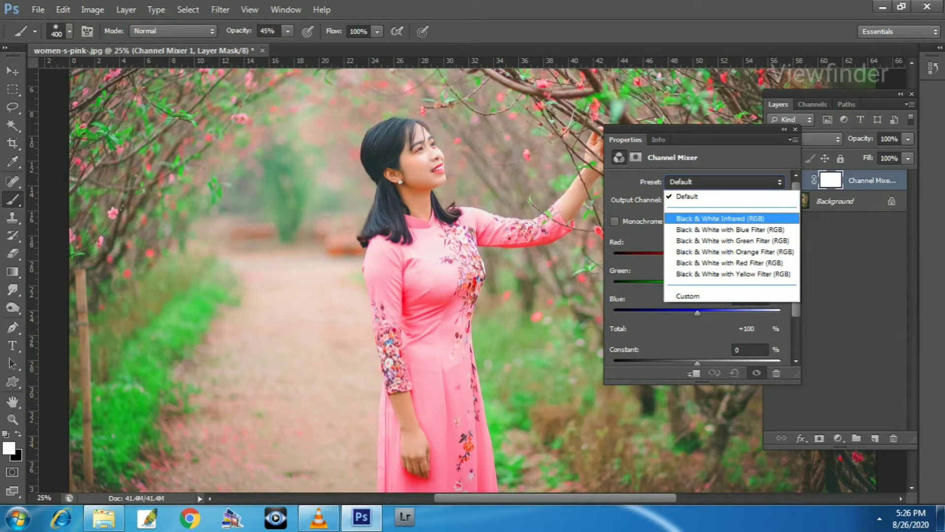
left_click(720, 218)
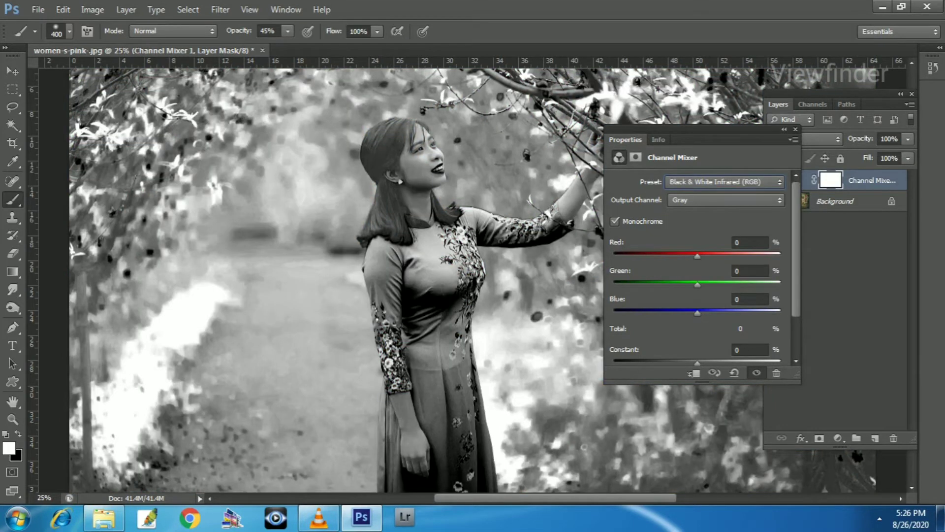
left_click(795, 129)
Blend the Channel Mixer layer in Lighten mode and toggle it to compare
key("ctrl+minus")
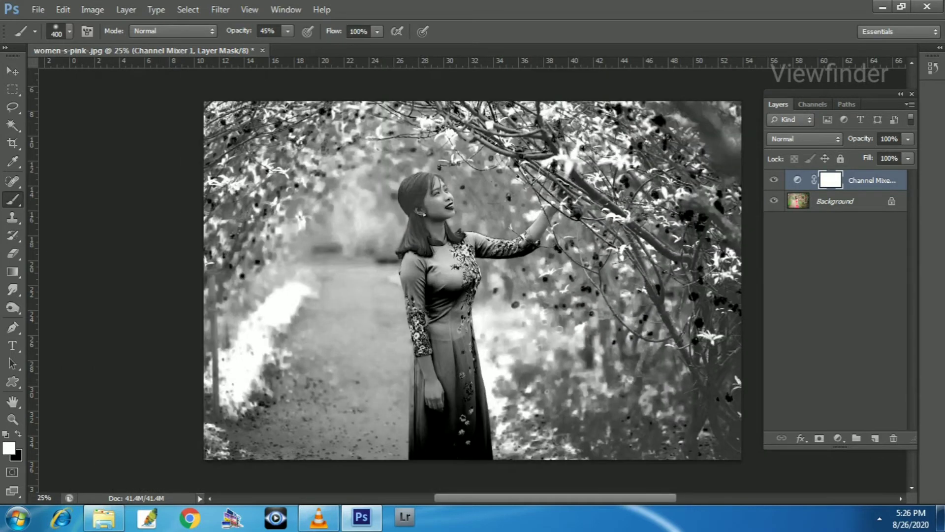
key("ctrl+plus")
key("ctrl+minus")
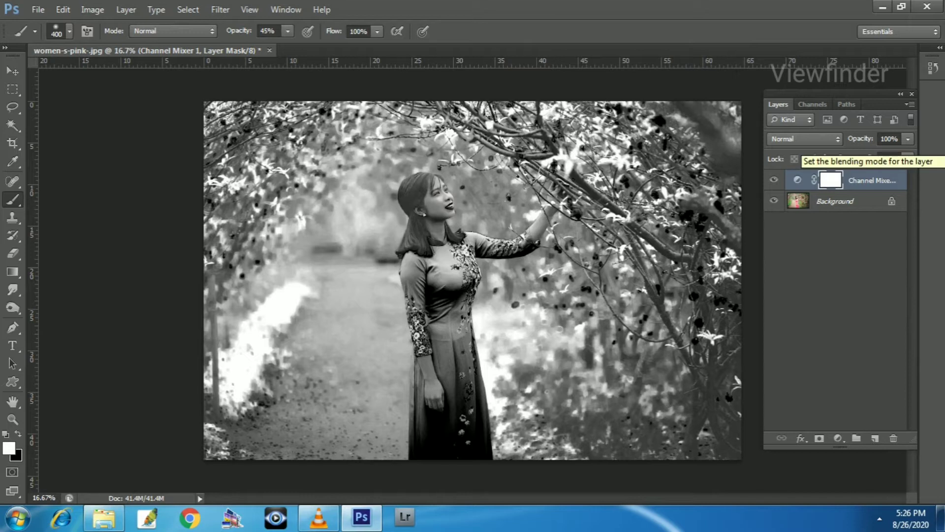
left_click(805, 139)
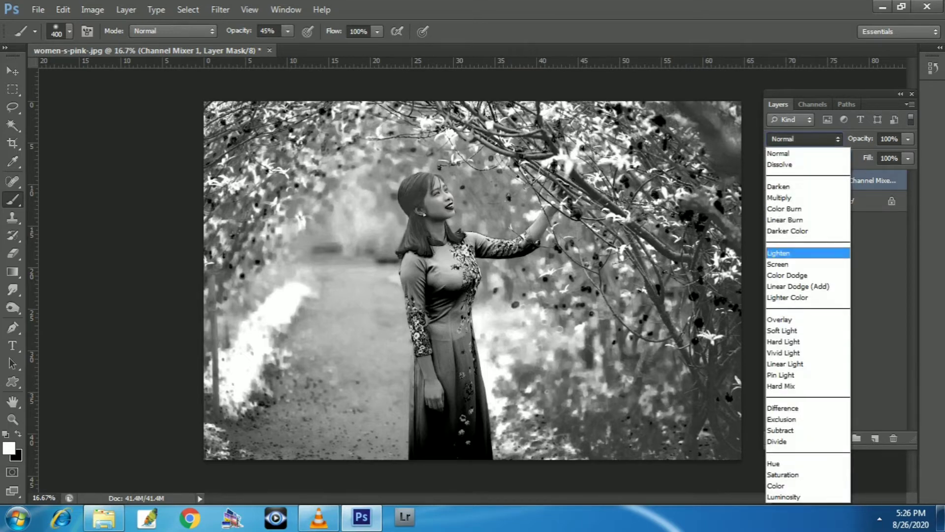
left_click(784, 252)
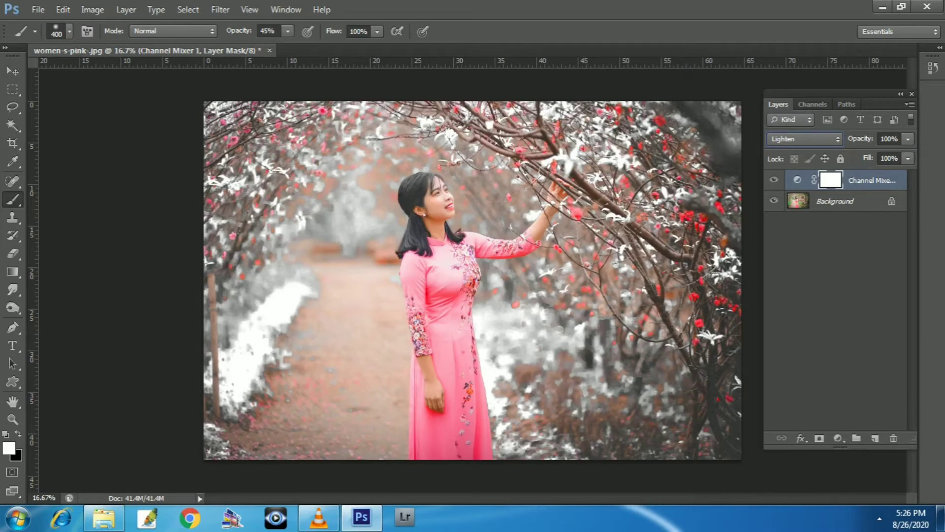
left_click(774, 180)
Add a new empty layer and select a rectangle left of the woman's head
left_click(875, 438)
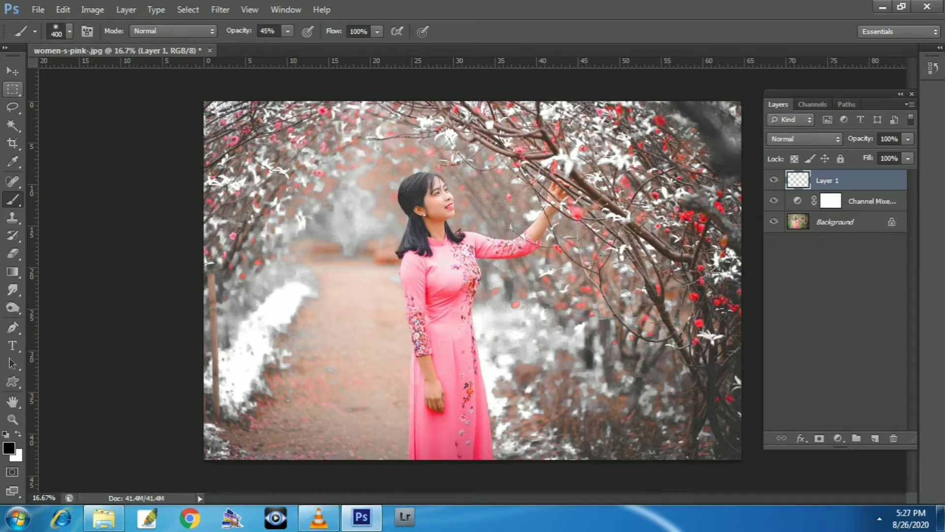
left_click(13, 89)
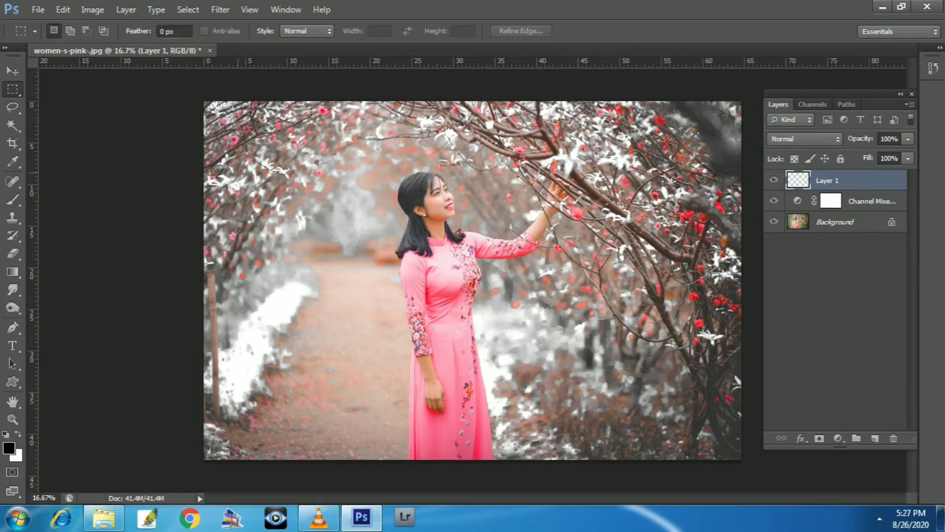
left_click_drag(270, 180, 391, 243)
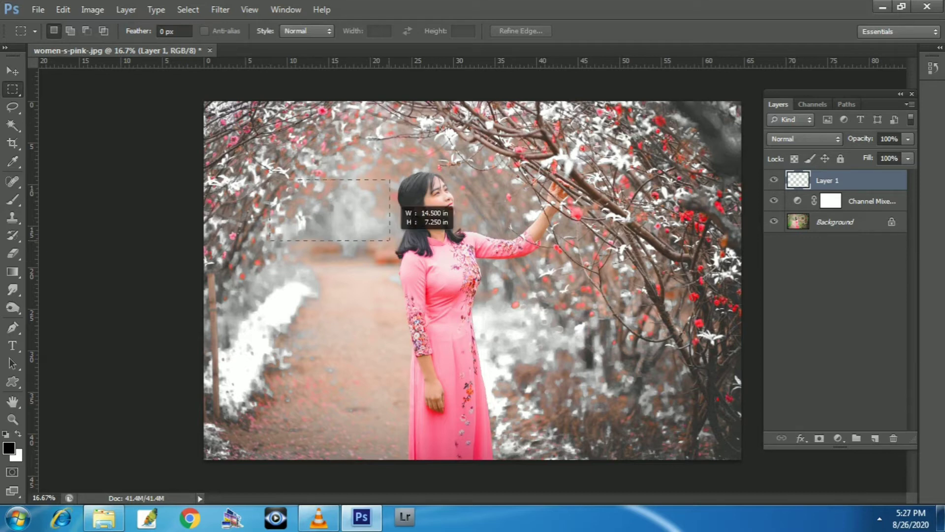
key("ctrl+plus")
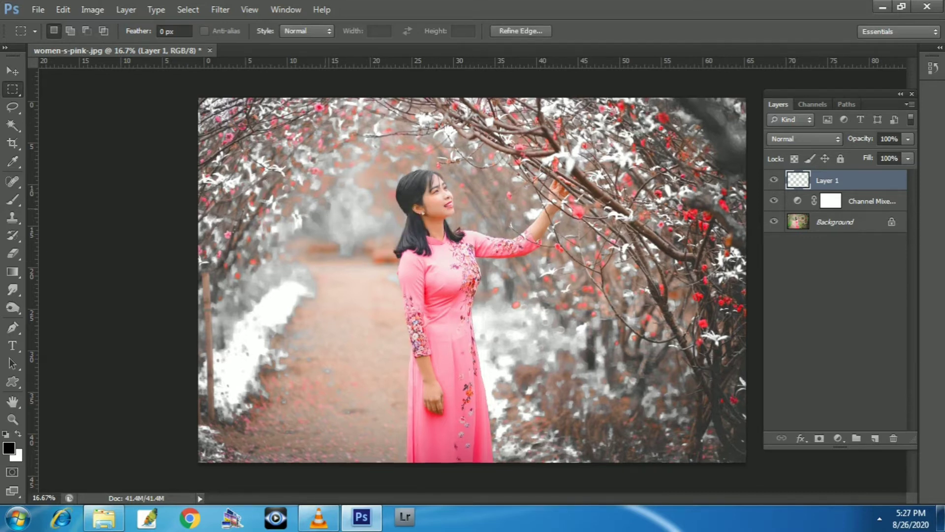
key("ctrl+plus")
key("ctrl+plus")
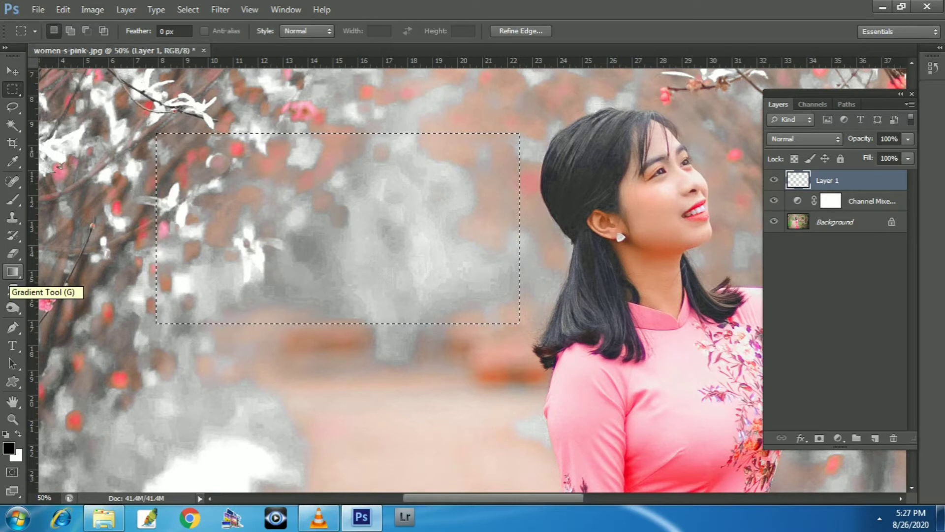
Fill the rectangular selection on Layer 1 with solid black
left_click(13, 271)
left_click(81, 282)
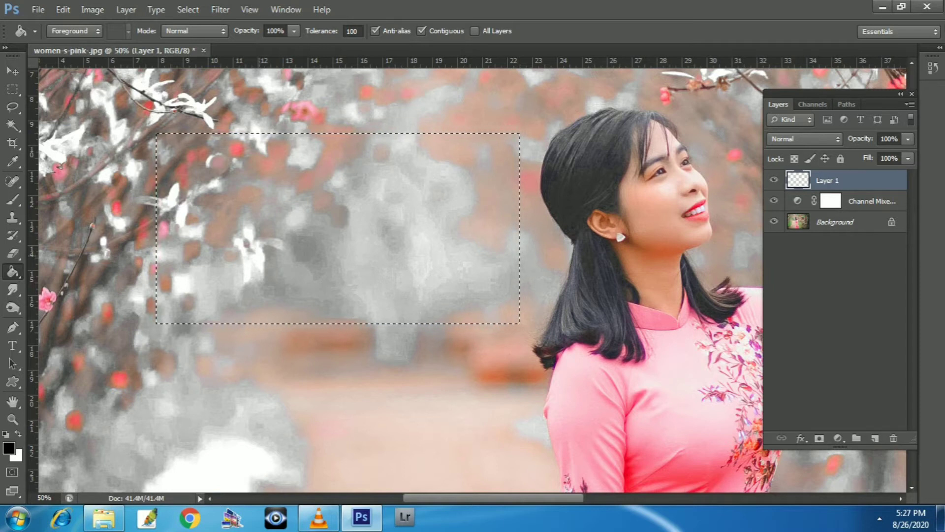
key("alt+BackSpace")
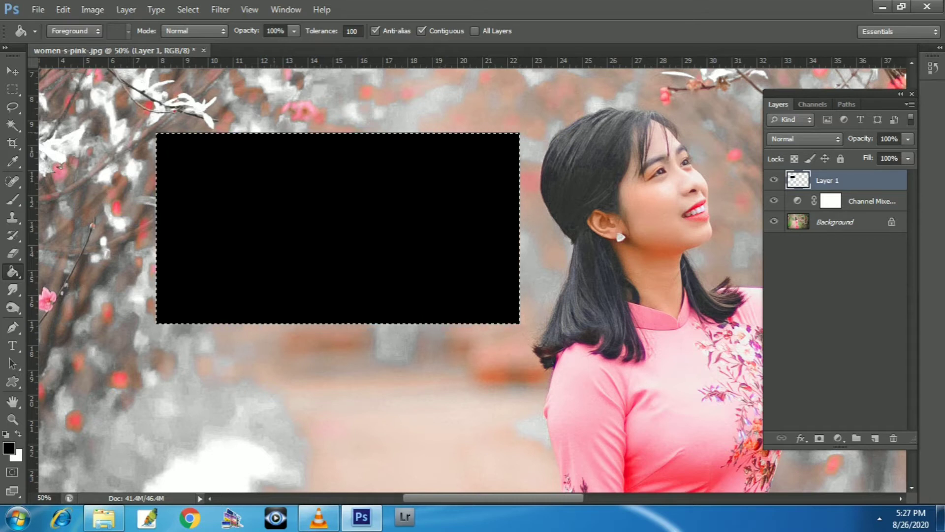
left_click(220, 9)
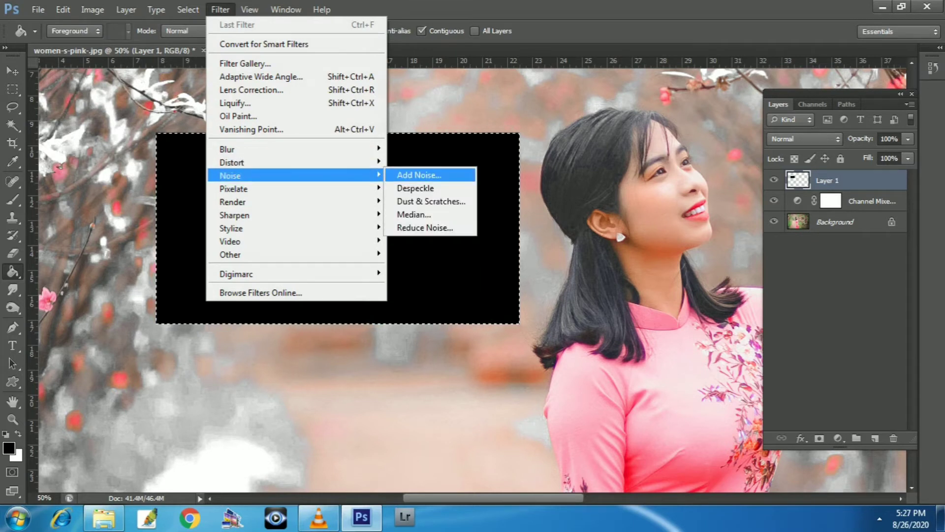
Apply Add Noise to the black rectangle, then deselect it
key("Return")
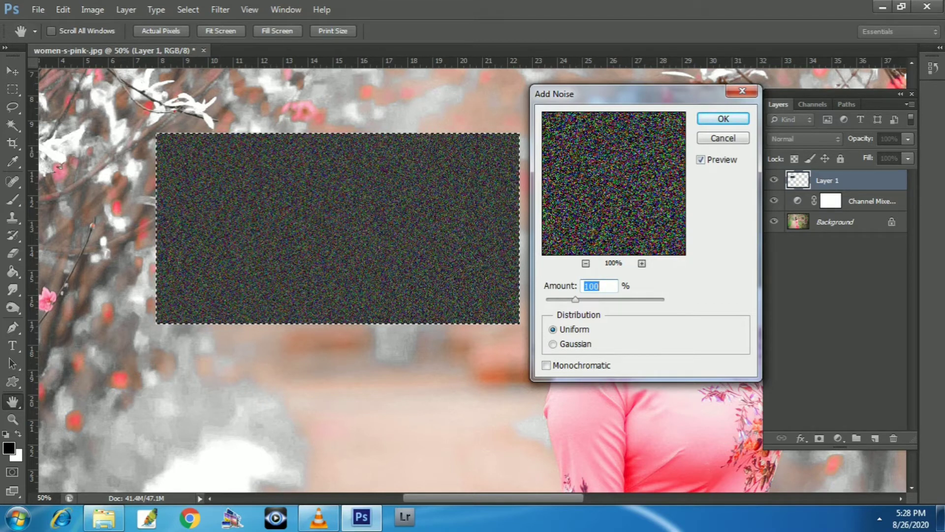
key("Return")
key("g")
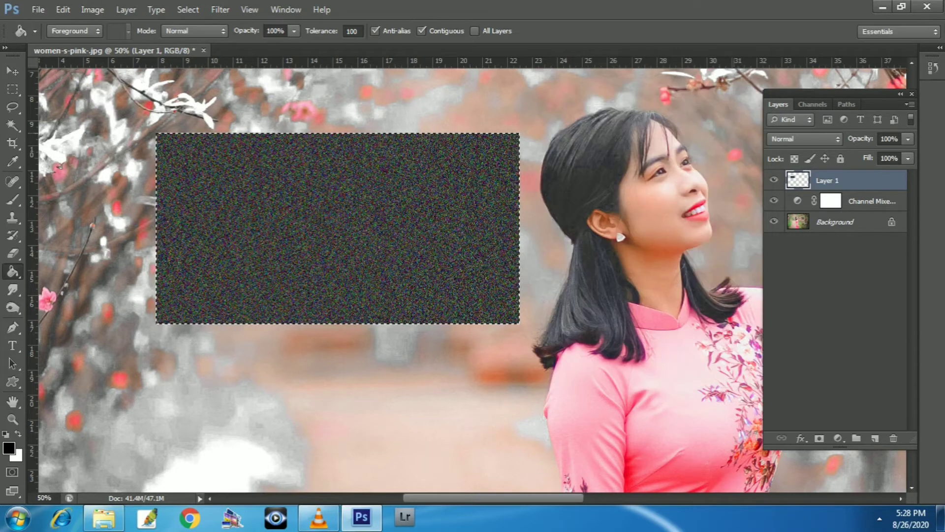
key("l")
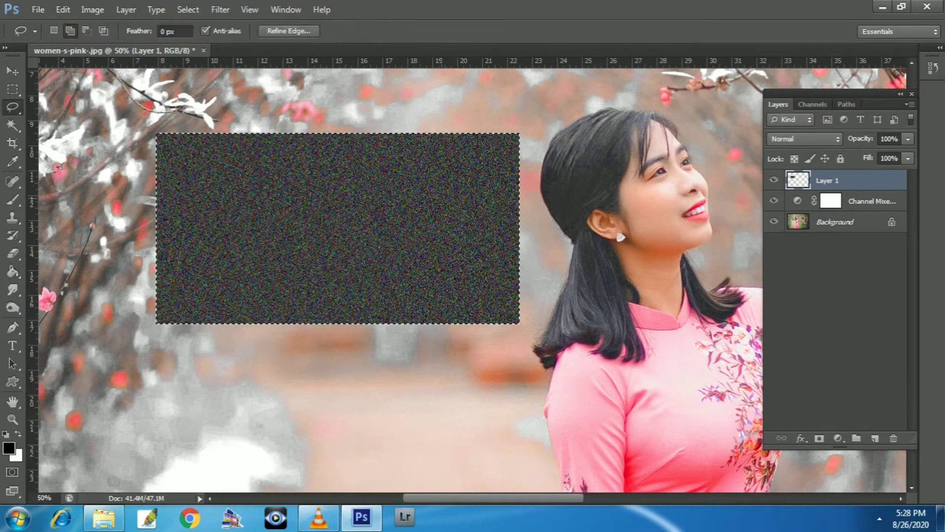
right_click(431, 180)
left_click(458, 199)
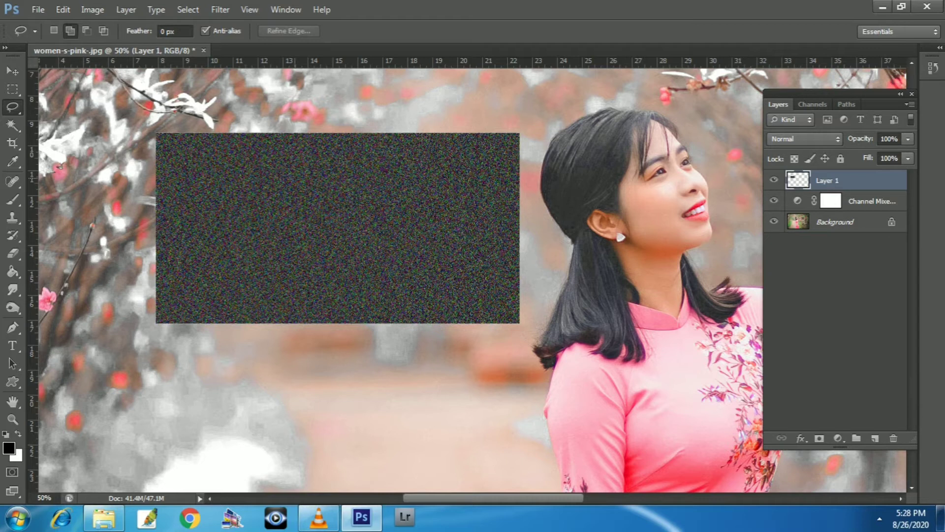
Soften the grainy rectangle with a 5-pixel Gaussian Blur
left_click(220, 9)
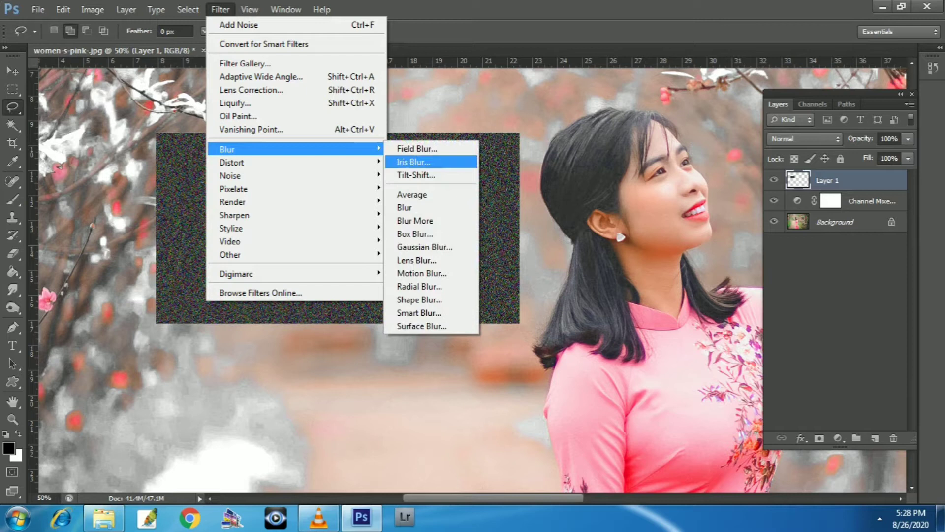
left_click(425, 247)
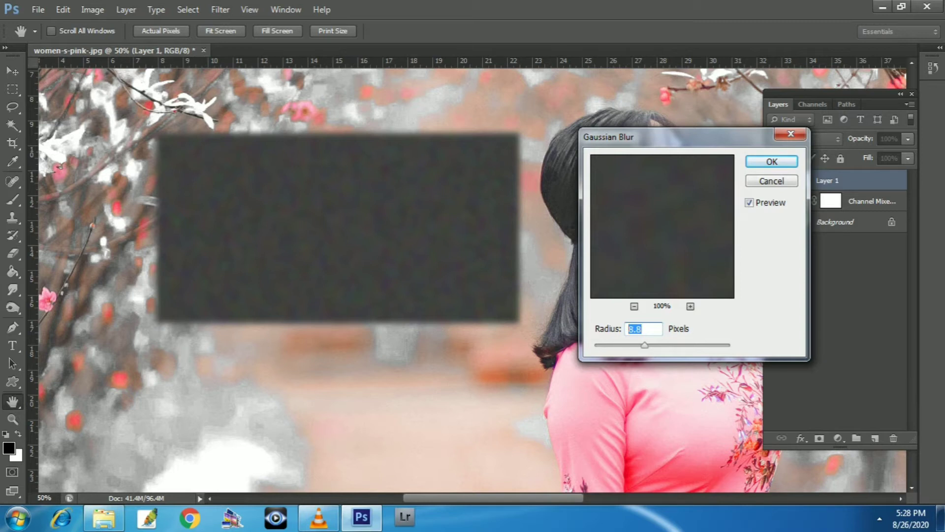
type("5")
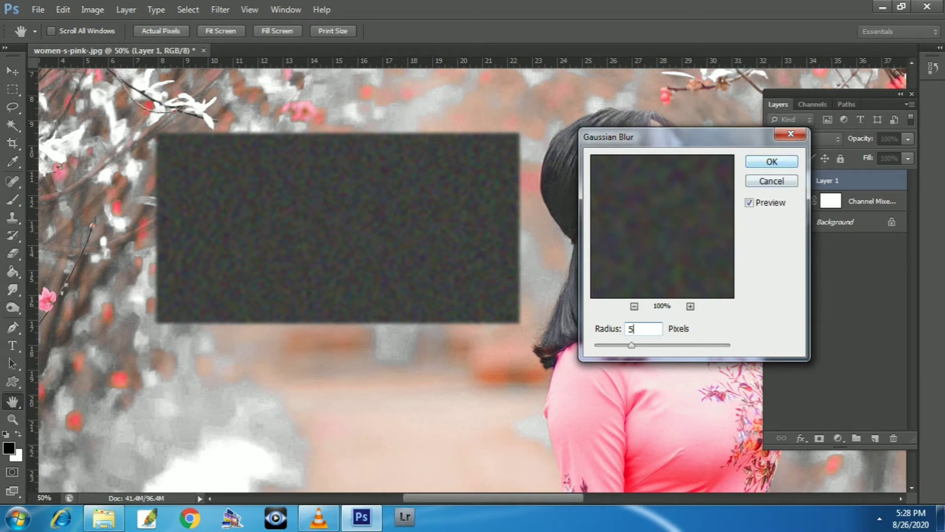
key("Return")
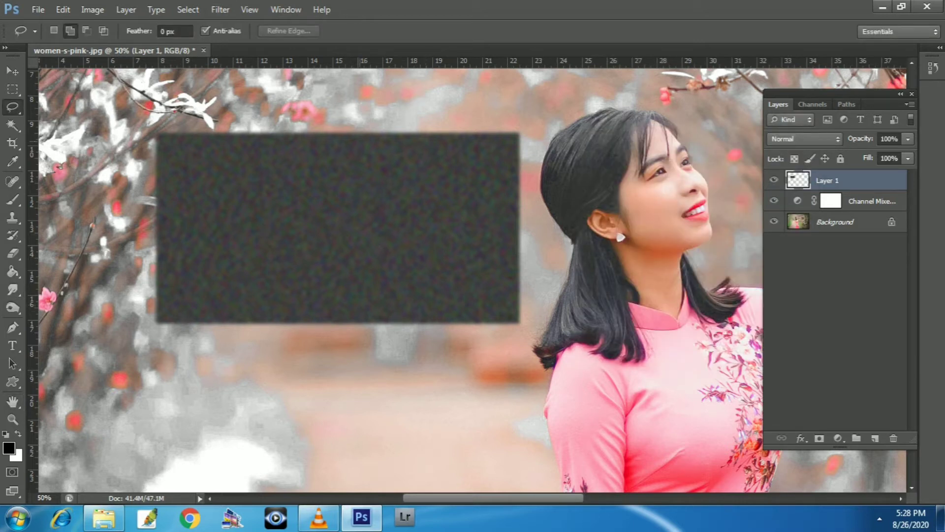
Apply a Threshold, setting level 80 then nudging it down to 76
left_click(93, 9)
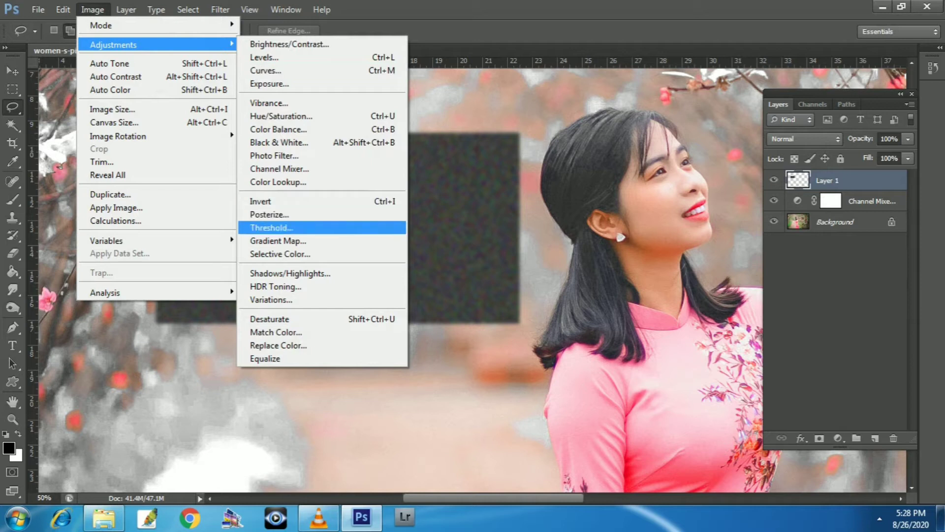
left_click(271, 228)
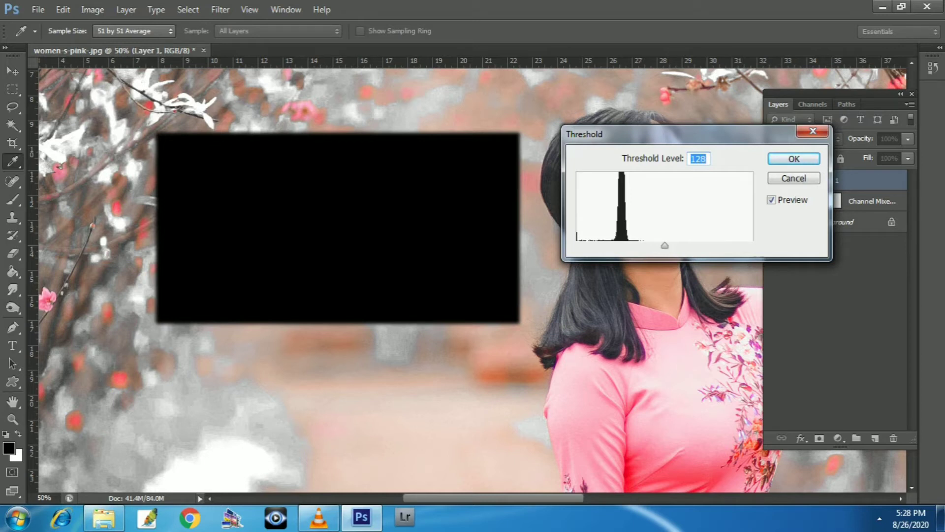
type("80")
key("Down")
key("Down")
key("Down")
key("Down")
key("Down")
key("Down")
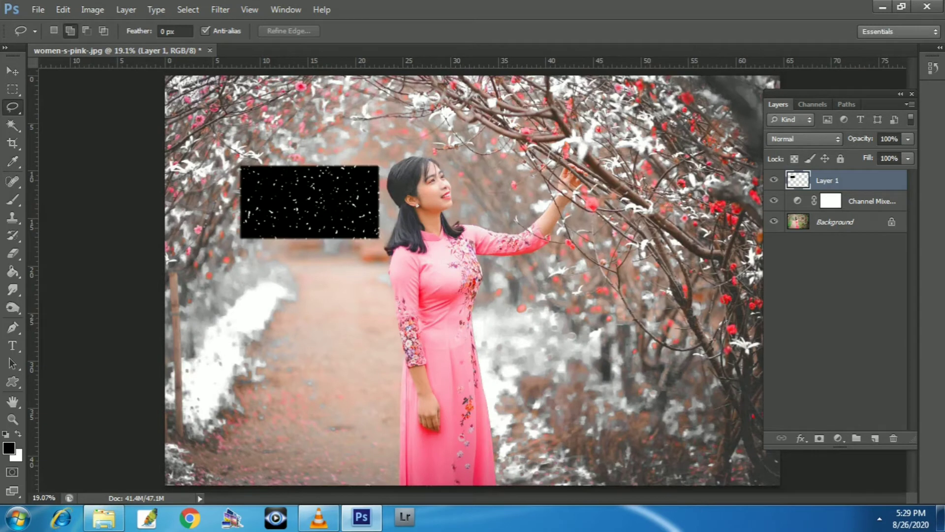
Center the speckled layer and scale it up to cover the whole canvas
key("ctrl+minus")
key("v")
left_click_drag(372, 202, 454, 259)
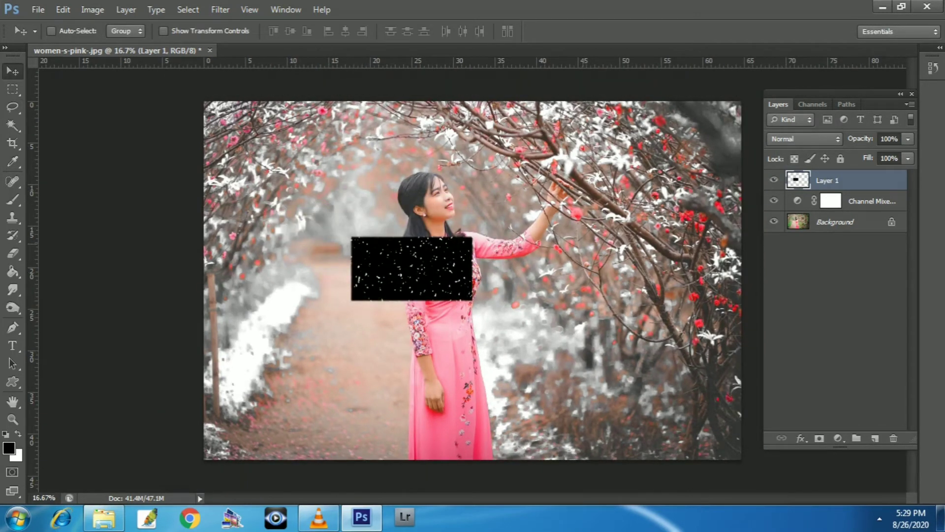
key("ctrl+t")
key("ctrl+minus")
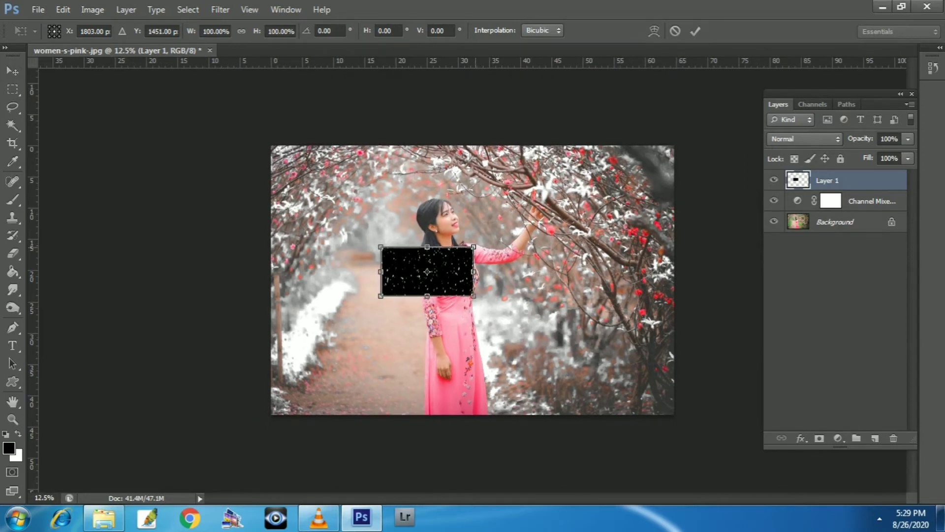
left_click_drag(474, 246, 671, 139)
left_click_drag(566, 173, 609, 180)
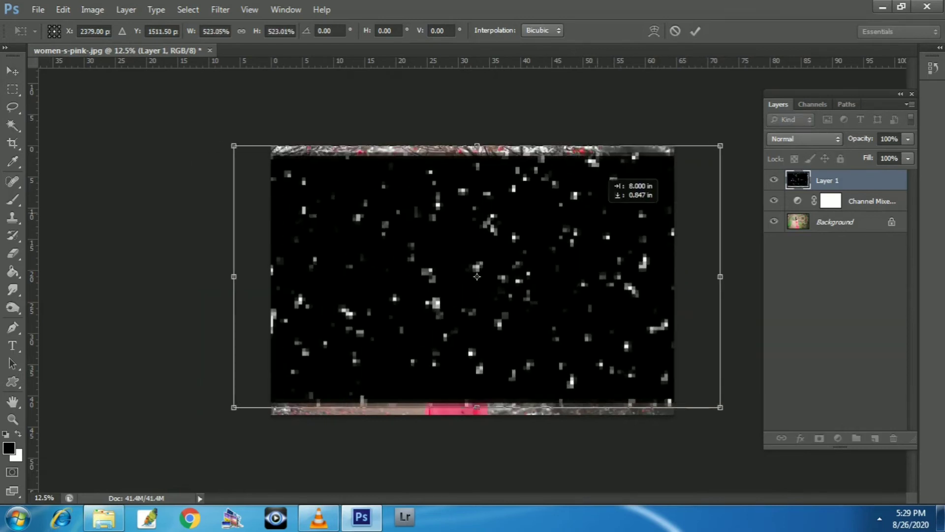
left_click_drag(471, 146, 471, 129)
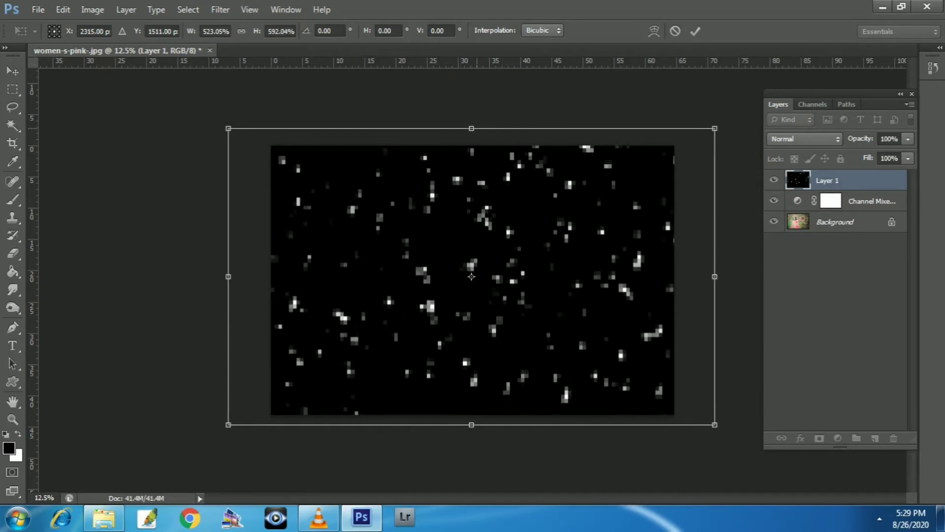
left_click_drag(477, 129, 477, 123)
key("Return")
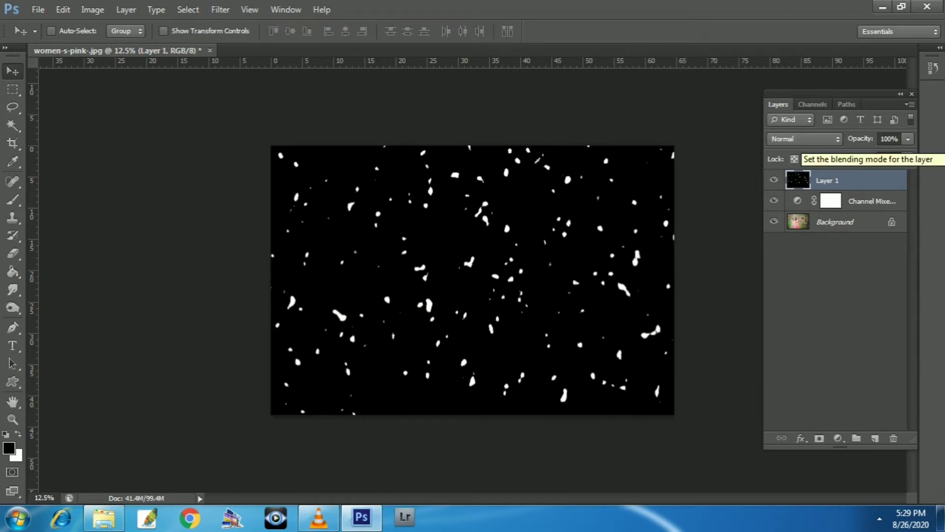
Set Layer 1 to Lighten blend mode, compare it hidden and shown, then duplicate it
left_click(800, 139)
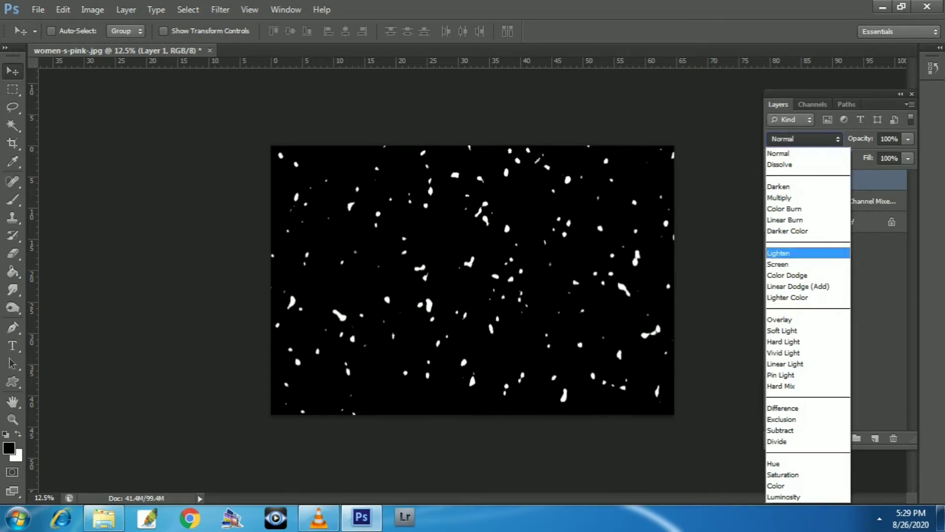
left_click(783, 252)
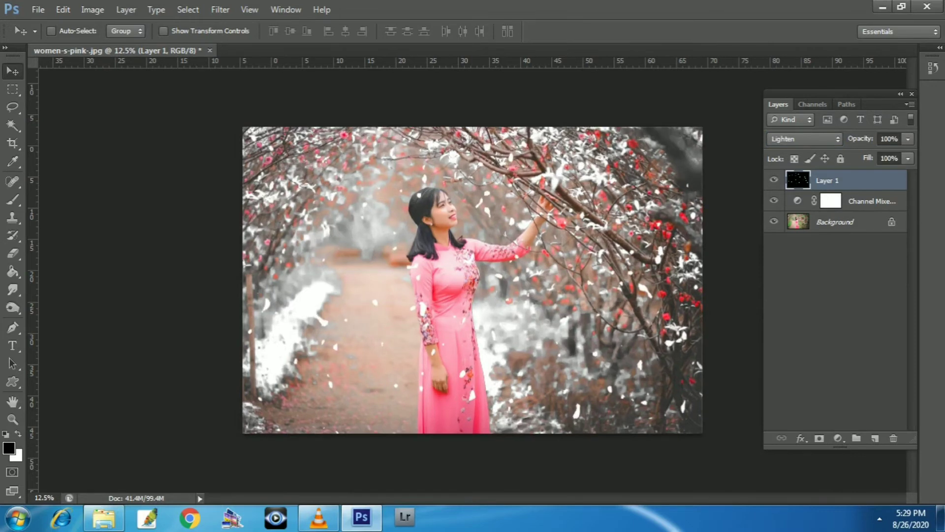
key("ctrl+plus")
key("ctrl+plus")
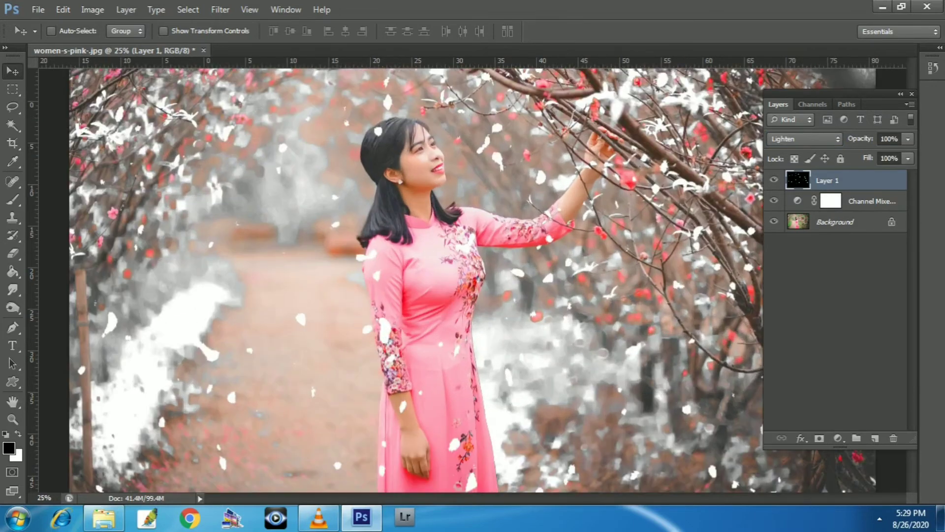
left_click(774, 180)
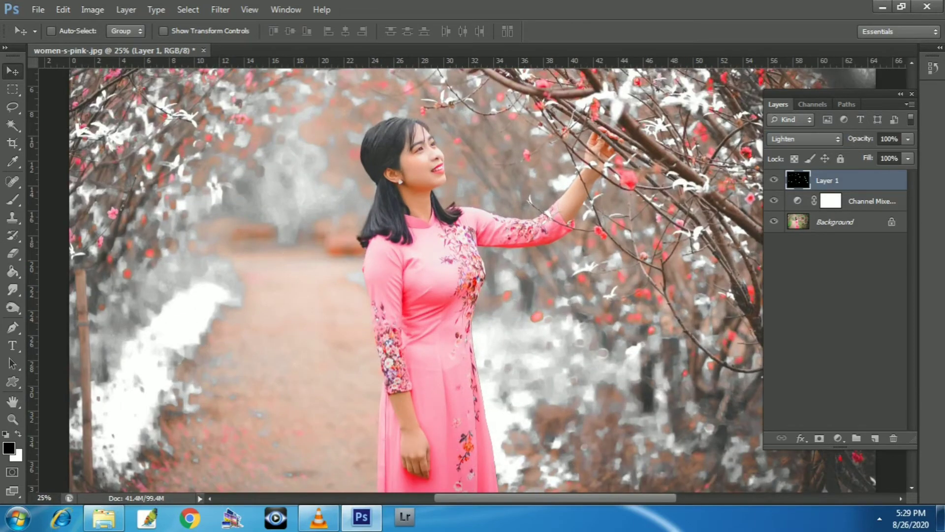
left_click(774, 180)
key("ctrl+minus")
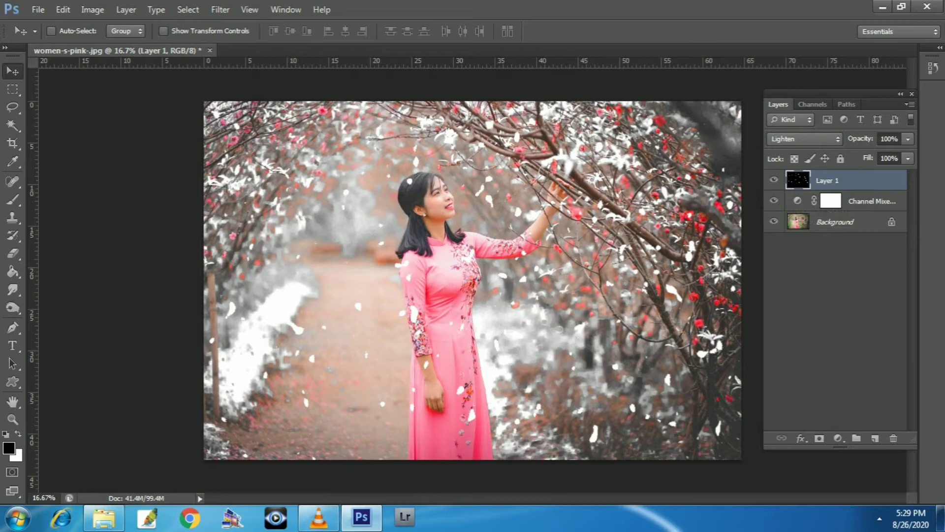
key("ctrl+j")
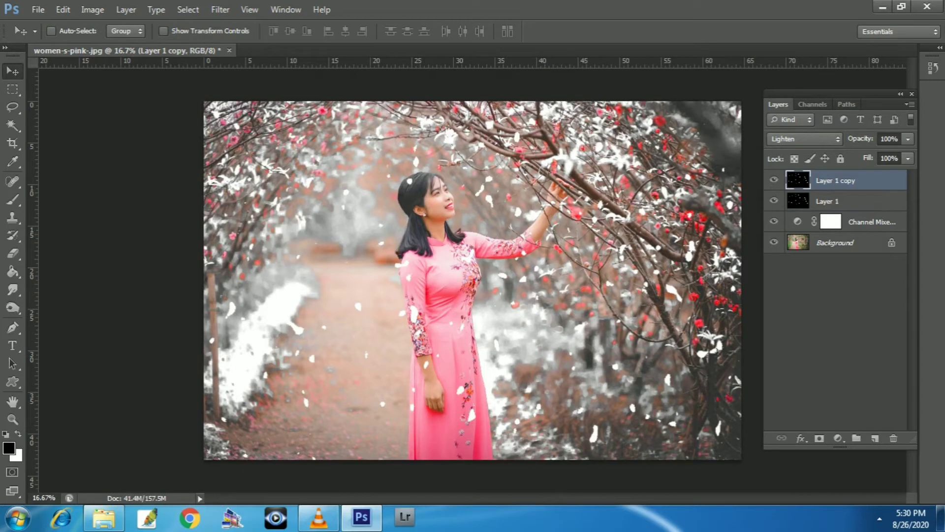
Flip Layer 1 copy horizontally, shift it slightly right, then select Layer 1
key("ctrl+t")
right_click(670, 205)
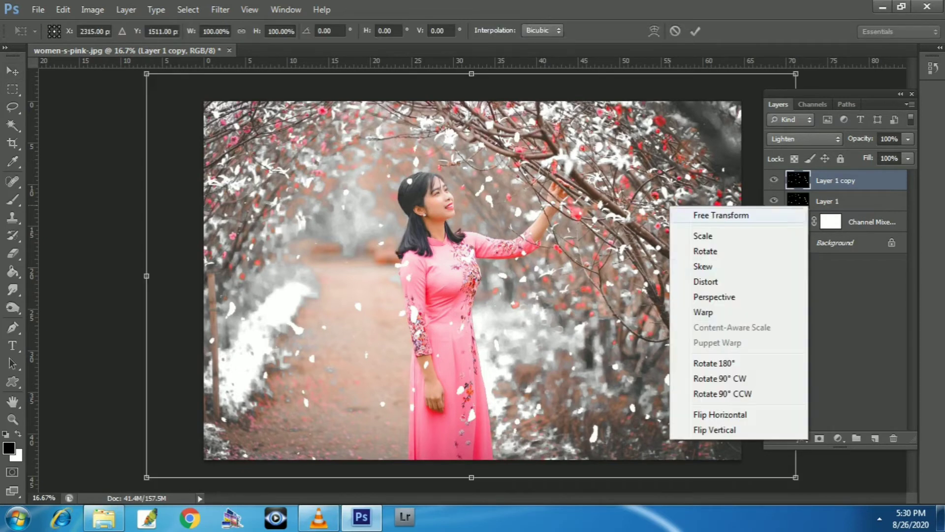
left_click(719, 414)
key("ctrl+minus")
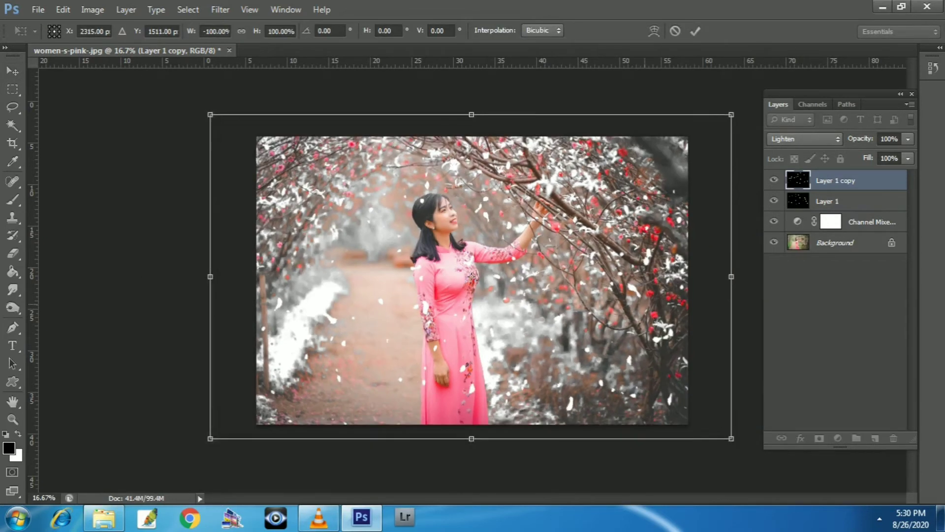
left_click_drag(641, 276, 655, 287)
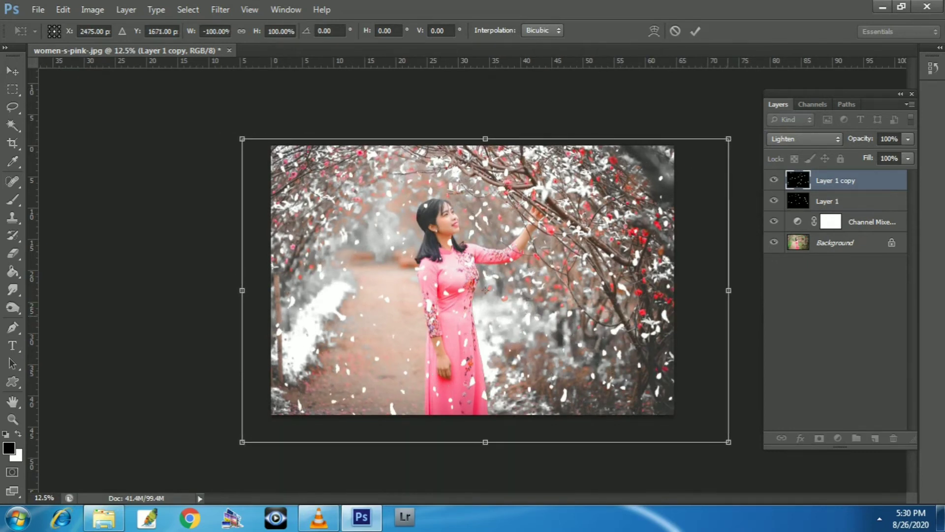
key("Return")
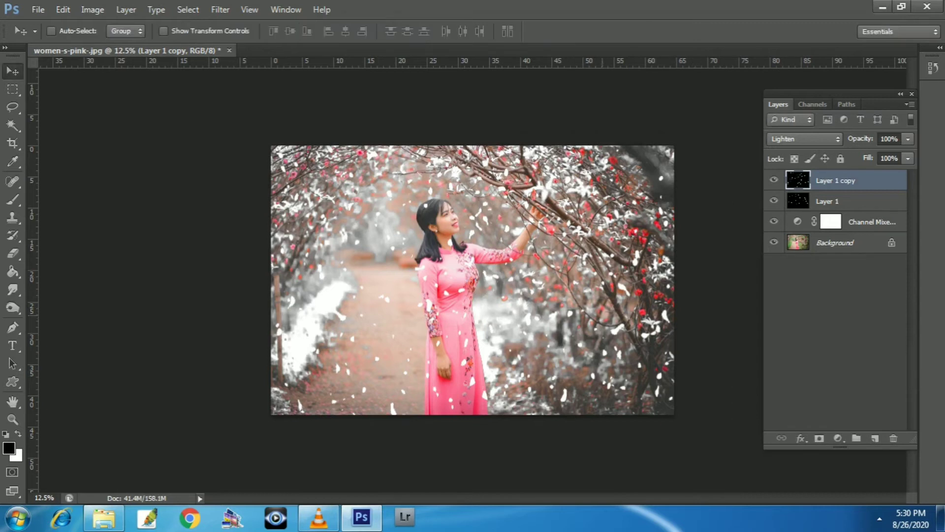
key("ctrl+plus")
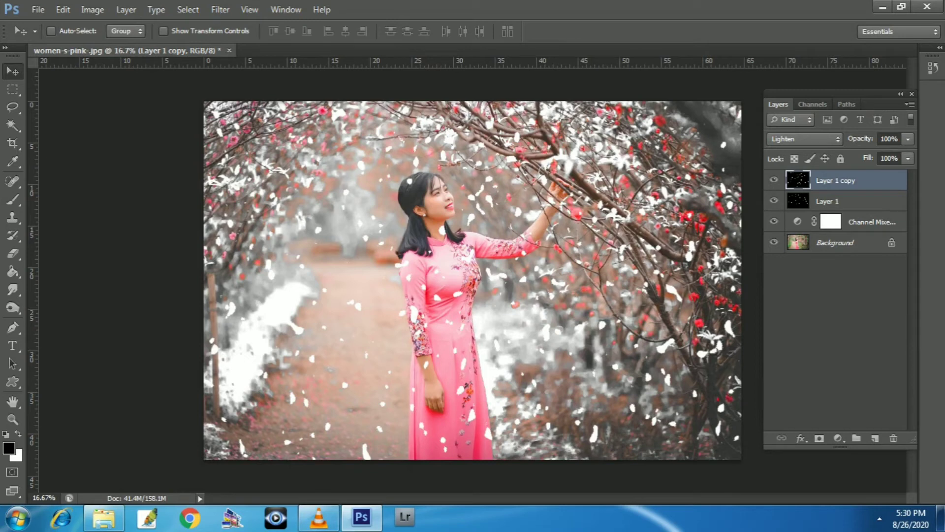
key("alt+bracketleft")
Toggle Layer 1 visibility to compare, then try Box Blur and cancel it
key("ctrl+plus")
key("ctrl+plus")
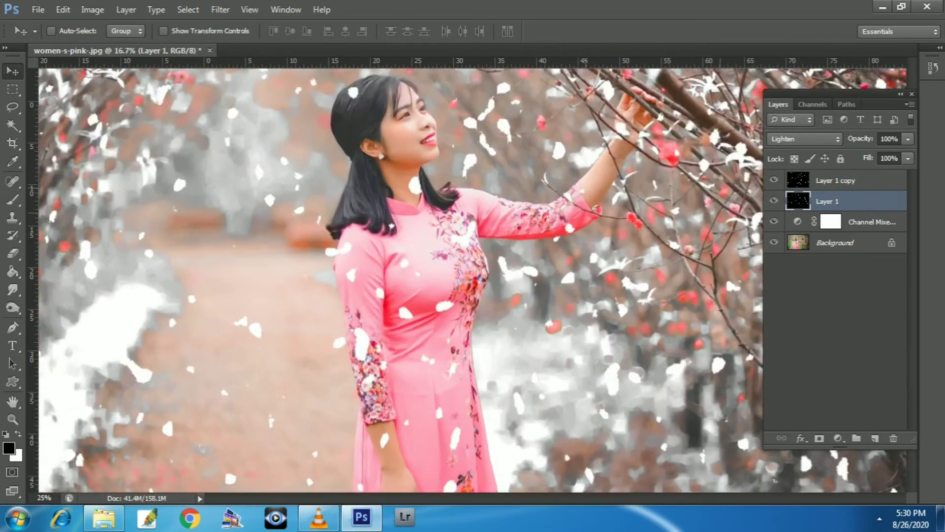
left_click(774, 201)
left_click(773, 200)
left_click(774, 201)
left_click(220, 10)
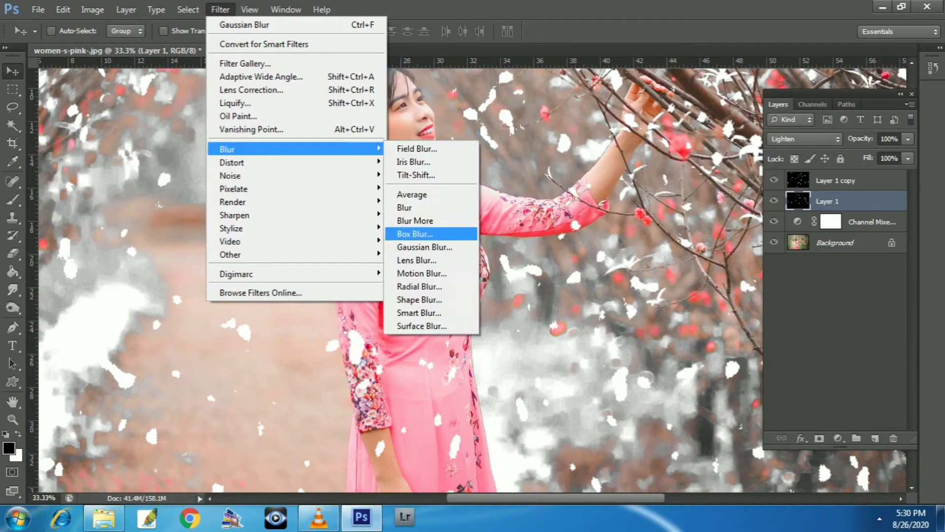
left_click(408, 233)
key("Escape")
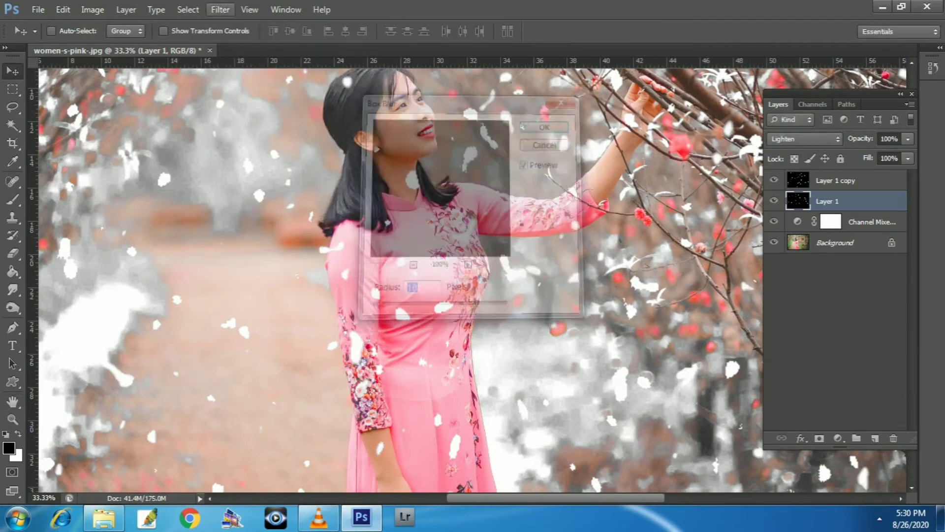
Blur the Layer 1 petals with a Gaussian Blur of about 5.7 pixels
left_click(220, 9)
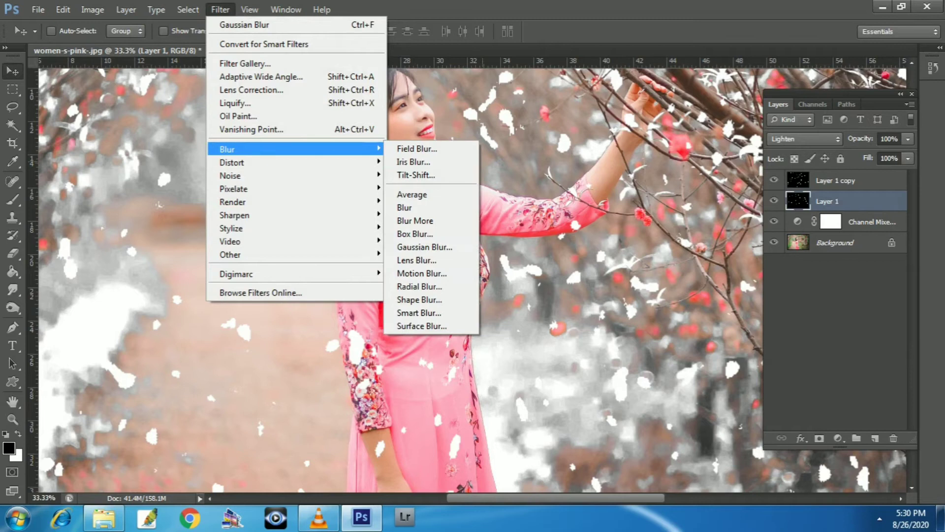
left_click(424, 247)
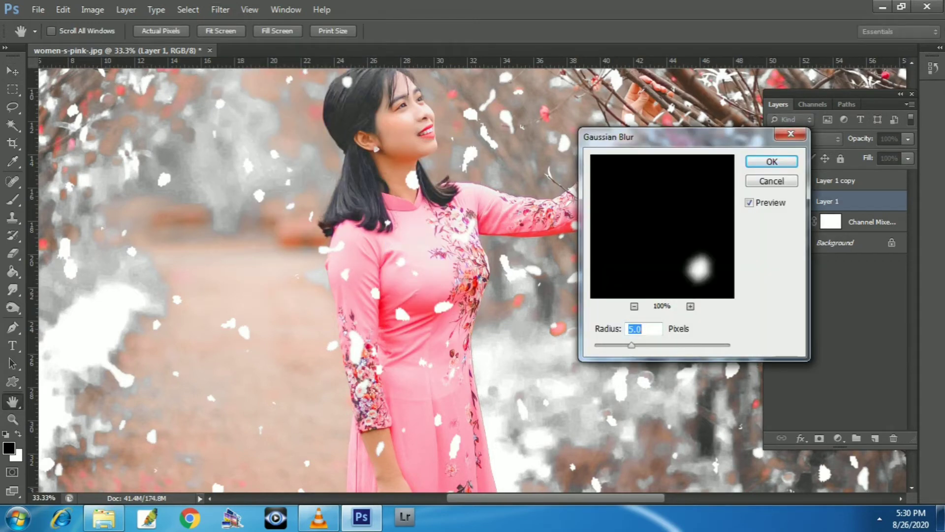
key("Up")
key("Down")
key("Down")
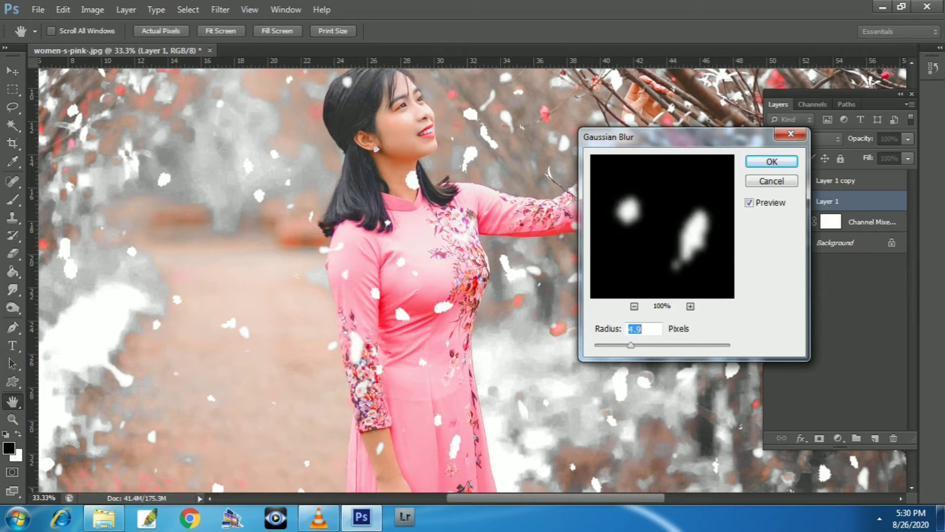
key("Up")
key("Up")
key("Up")
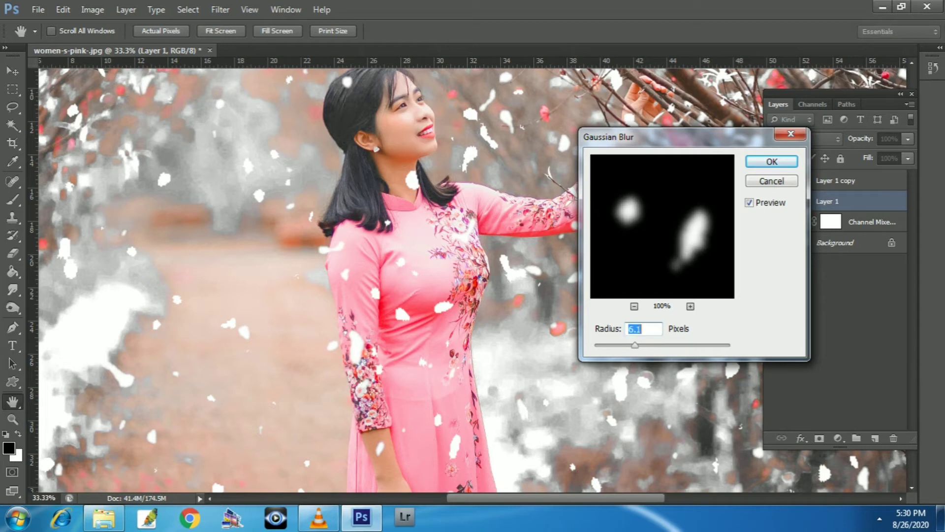
key("Return")
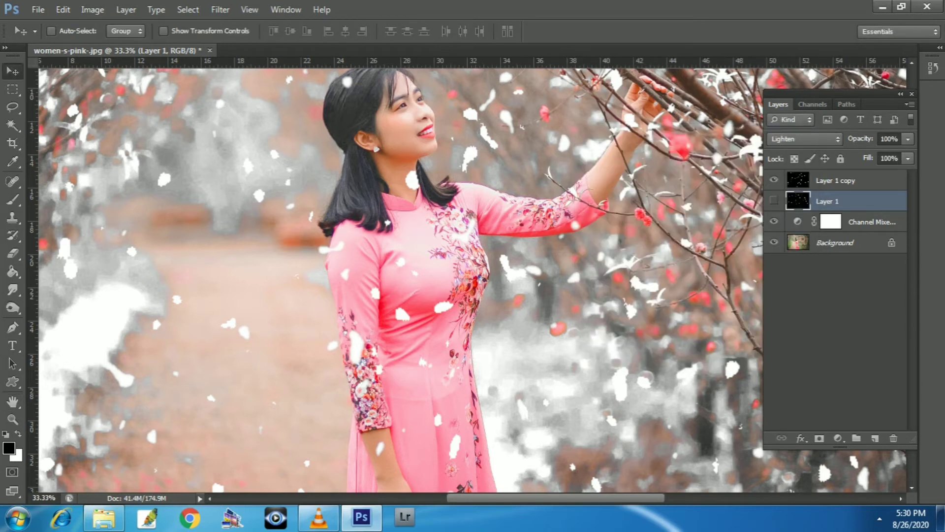
Compare the blurred petals, then re-blur them with an 8.4-pixel Gaussian Blur
left_click(774, 201)
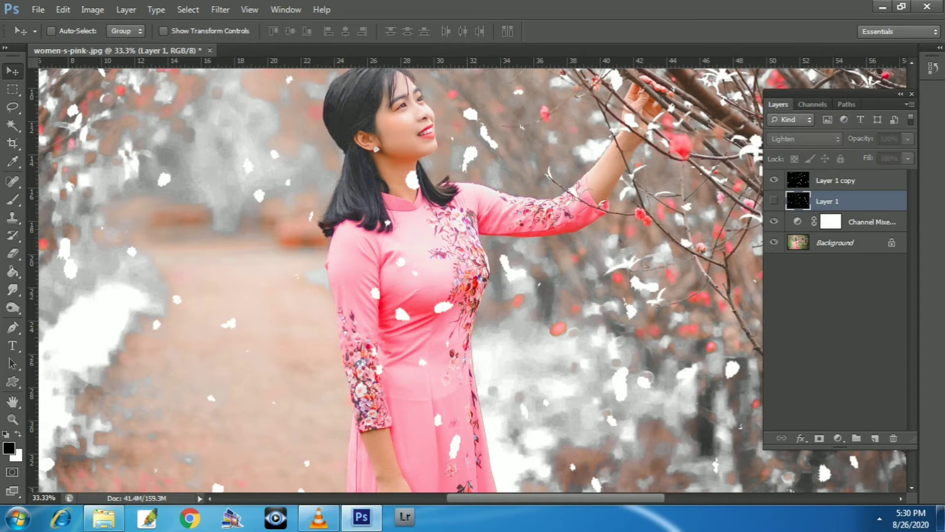
left_click(774, 201)
key("ctrl+minus")
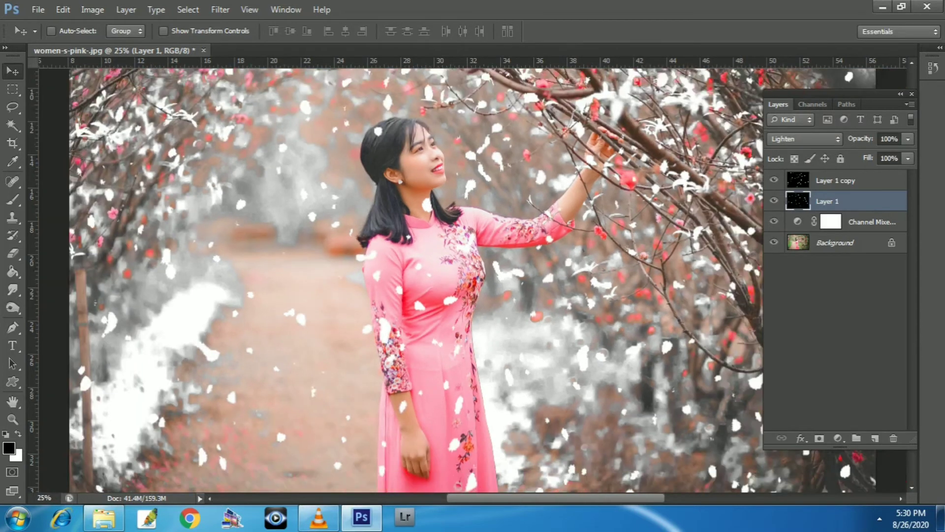
key("ctrl+plus")
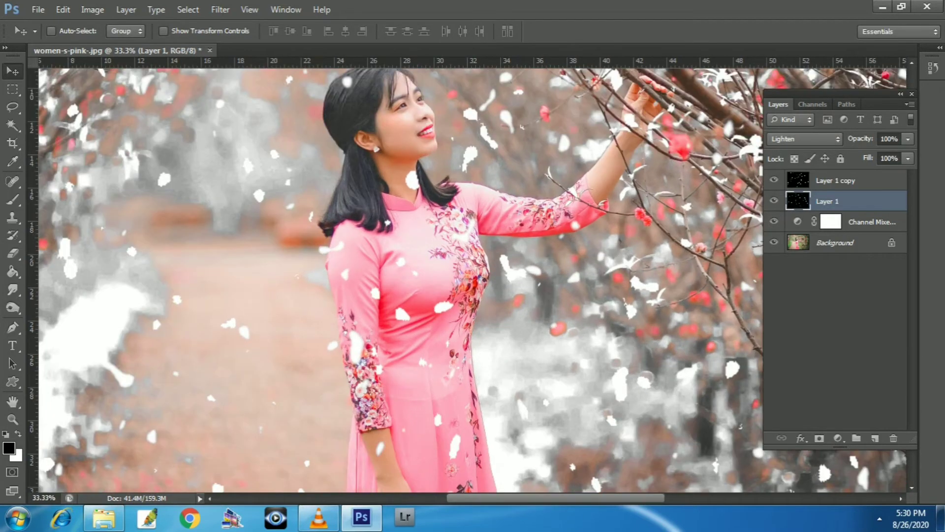
left_click(220, 10)
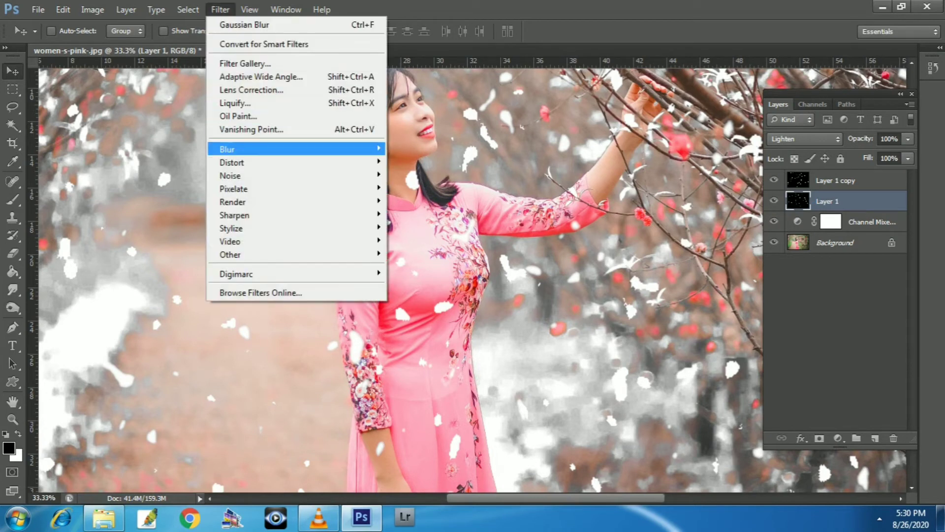
left_click(423, 246)
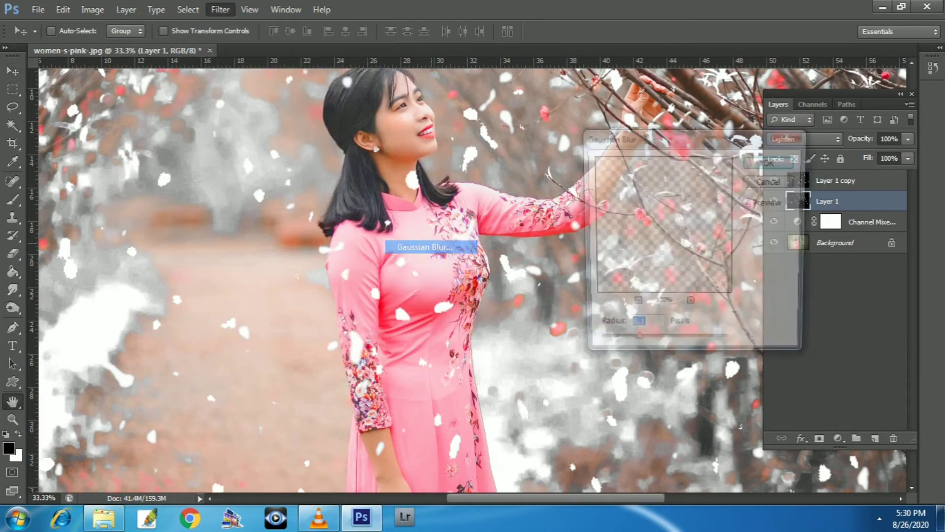
left_click_drag(635, 345, 643, 345)
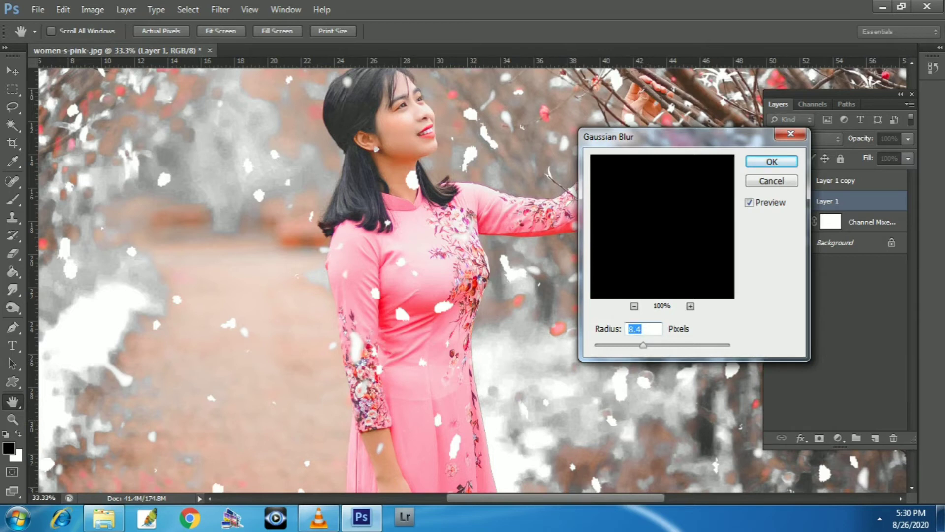
key("Return")
key("v")
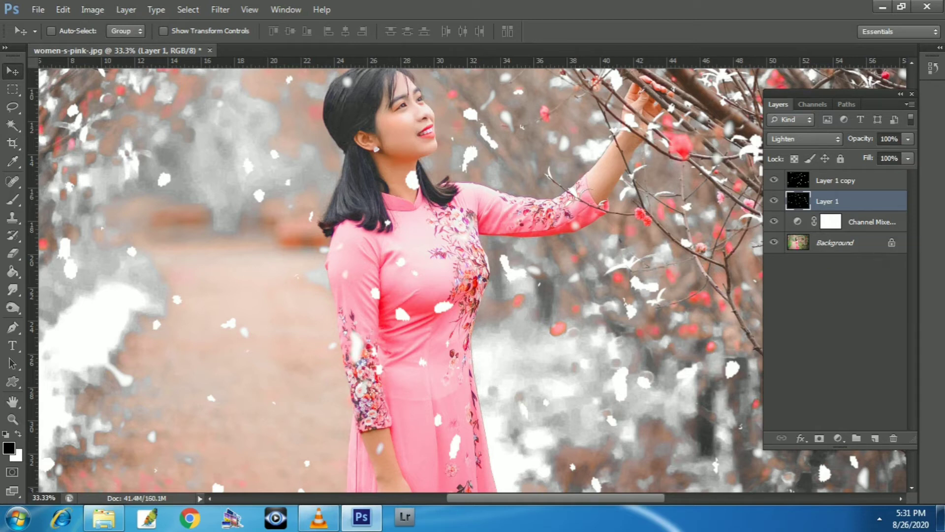
Apply a Motion Blur of 58 pixels at about 76° to Layer 1 copy's petals
key("alt+bracketright")
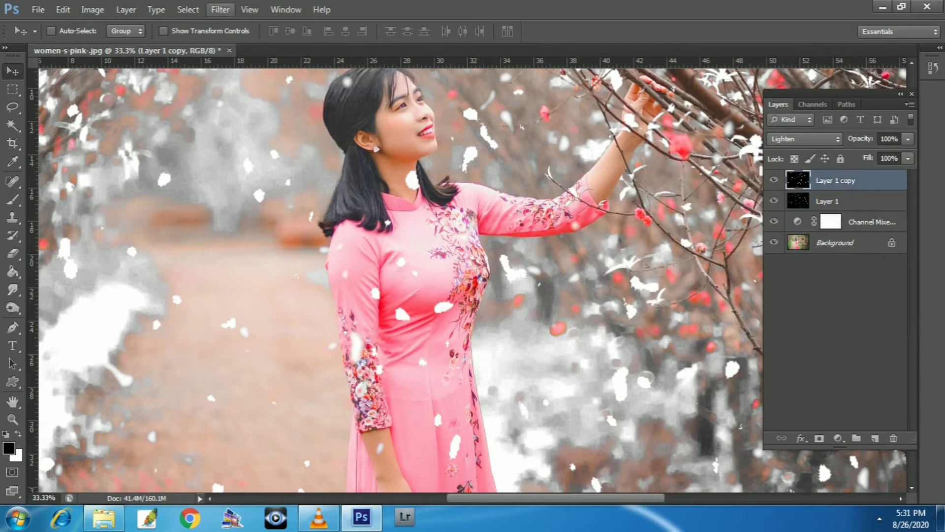
left_click(220, 9)
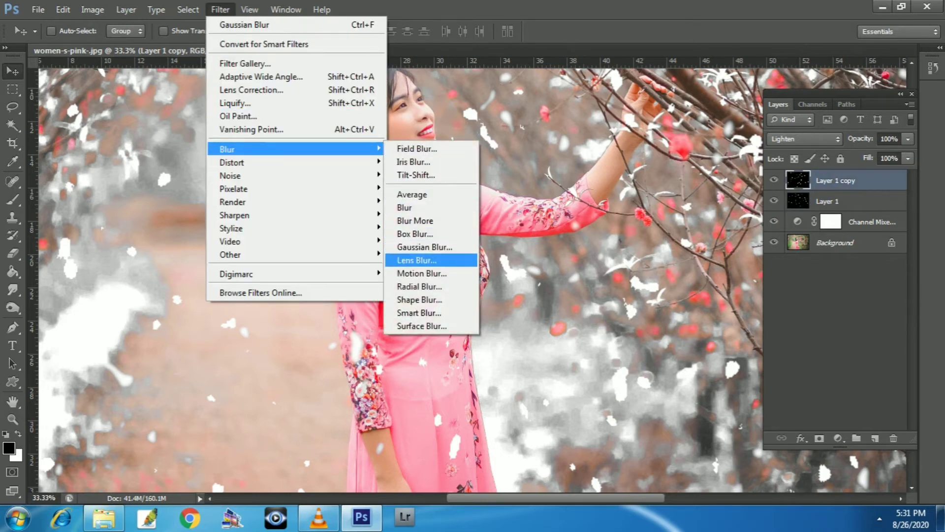
left_click(422, 273)
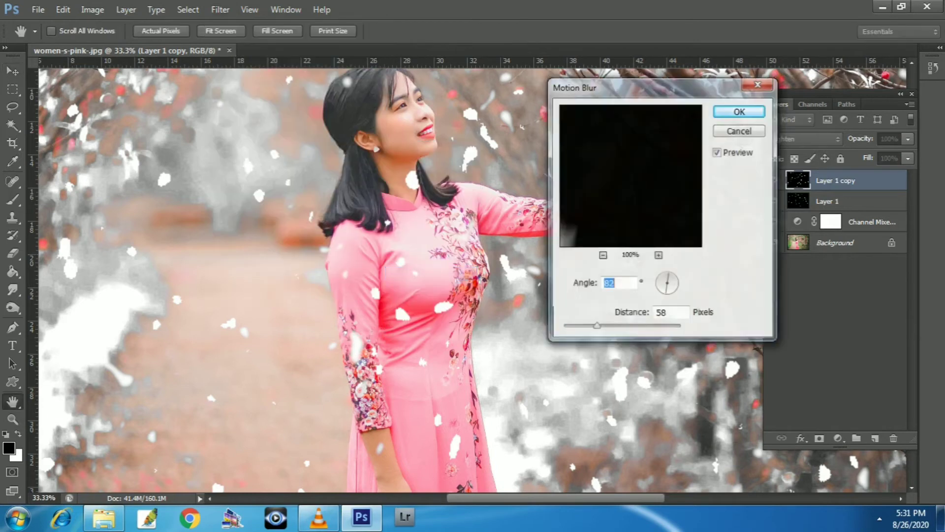
left_click_drag(630, 197, 642, 182)
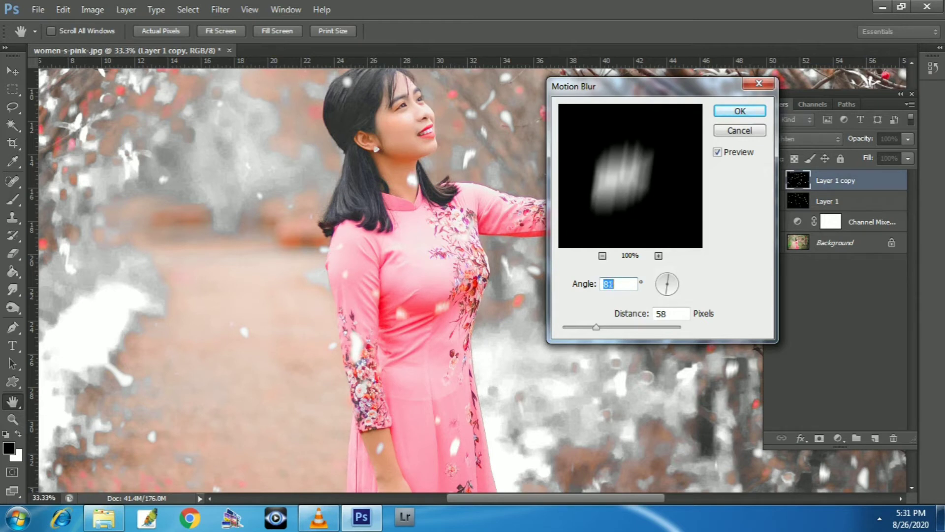
key("Down")
key("Down")
key("Down")
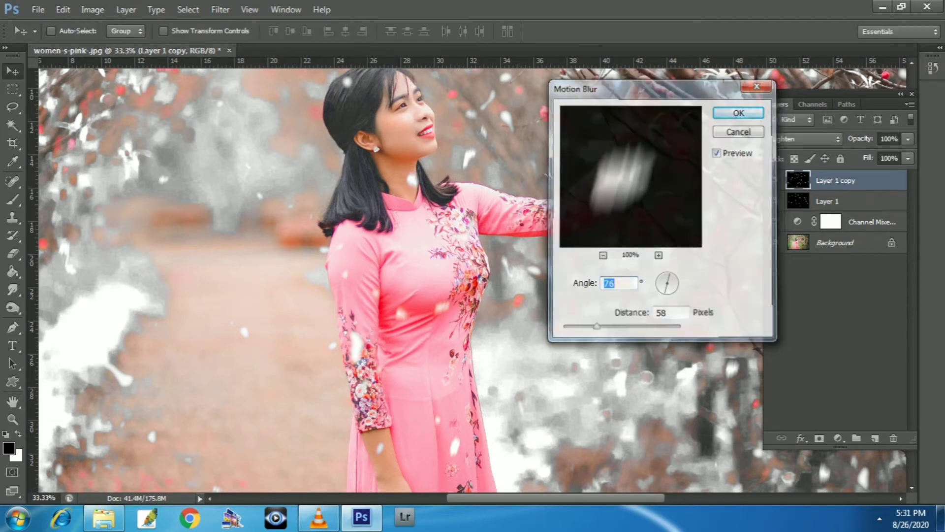
key("Return")
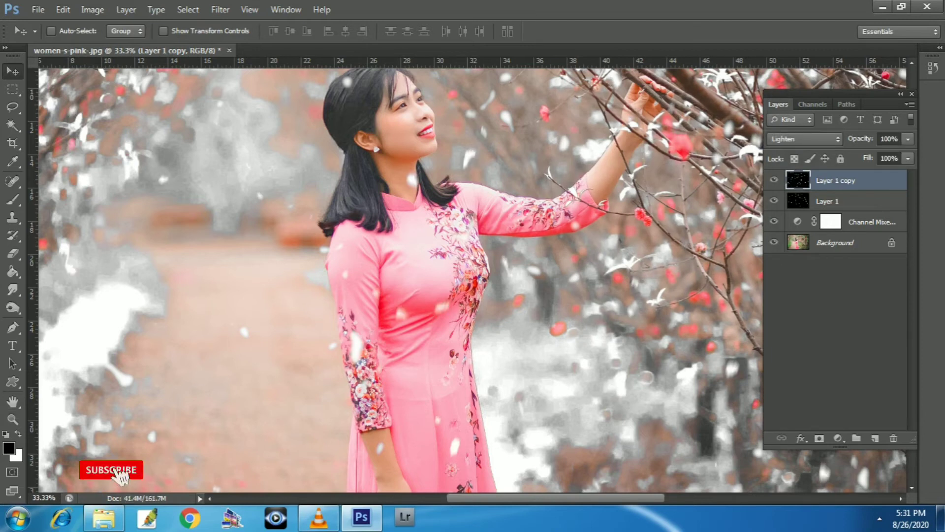
Zoom in on the woman's neck and give Layer 1 copy an all-white layer mask
left_click(773, 180)
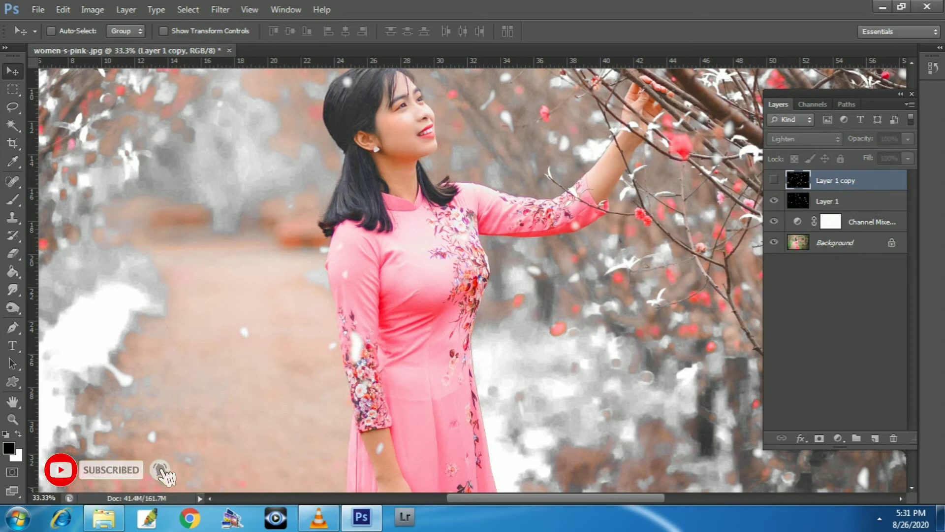
left_click(774, 179)
key("ctrl+plus")
key("ctrl+r")
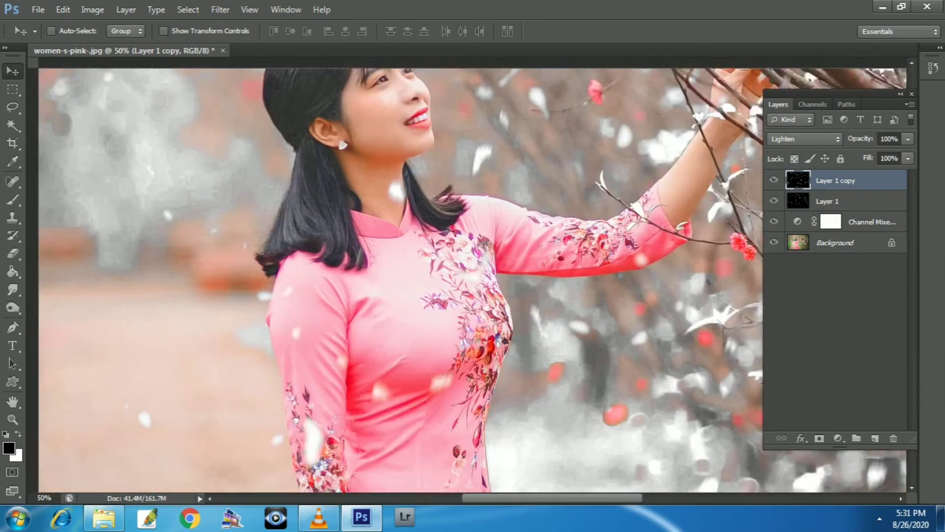
key("ctrl+r")
key("ctrl+plus")
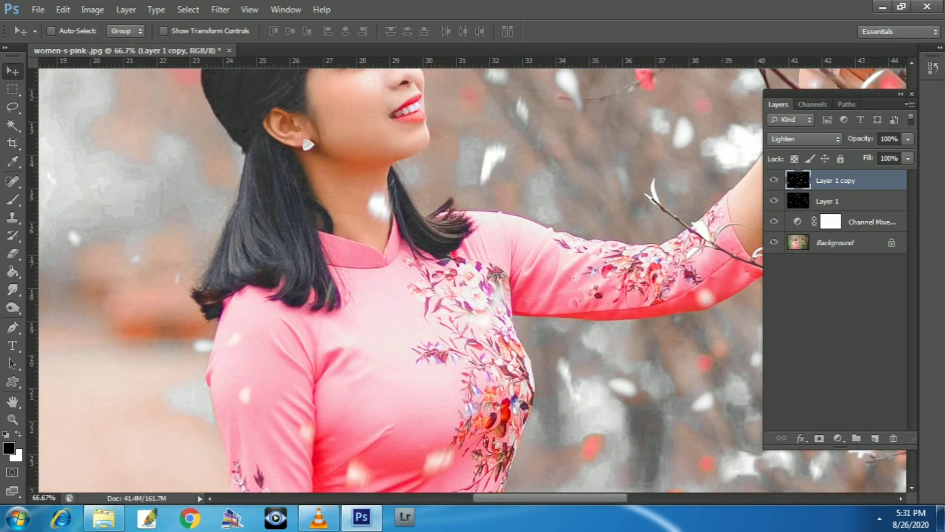
key("ctrl+minus")
key("ctrl+plus")
key("ctrl+plus")
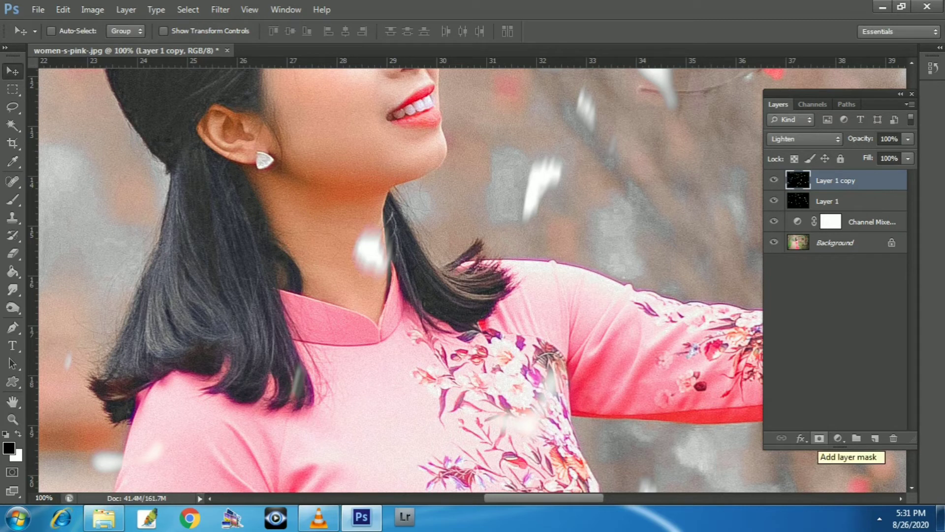
left_click(820, 438, "alt")
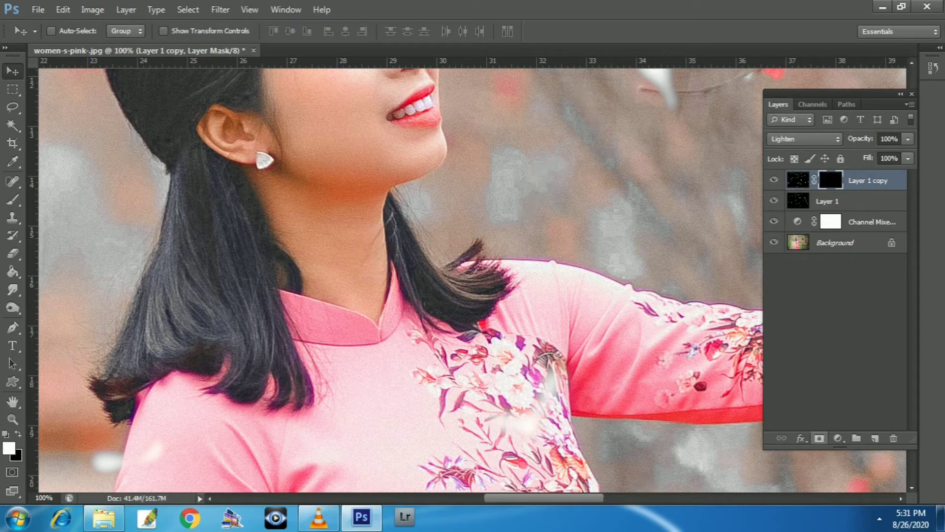
key("x")
key("ctrl+i")
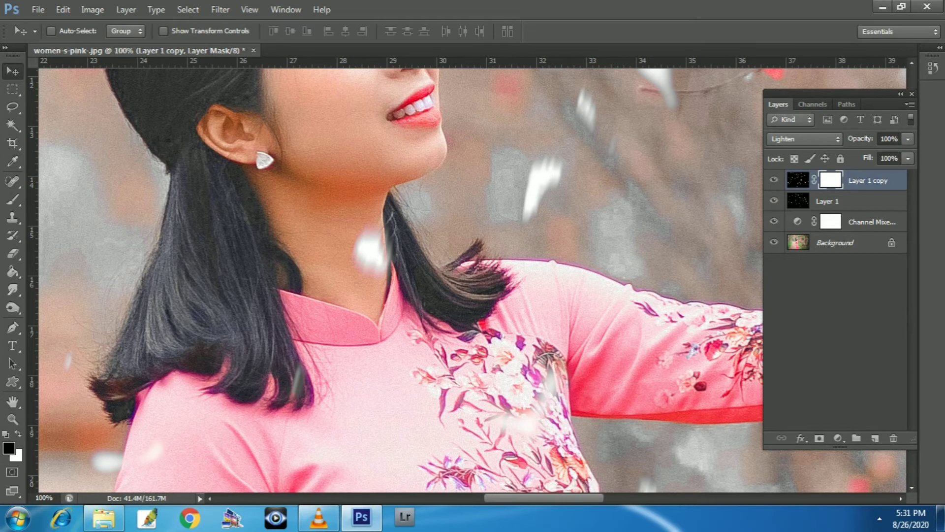
Paint out the blurred petal on her neck with a black brush at 75% opacity
key("b")
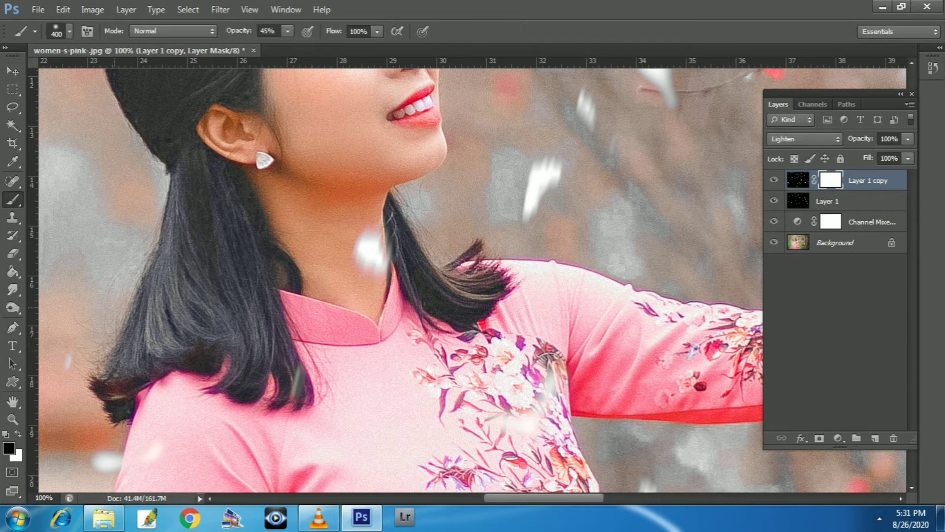
key("Return")
type("75")
key("Return")
key("bracketleft")
key("bracketleft")
key("bracketleft")
left_click(372, 251)
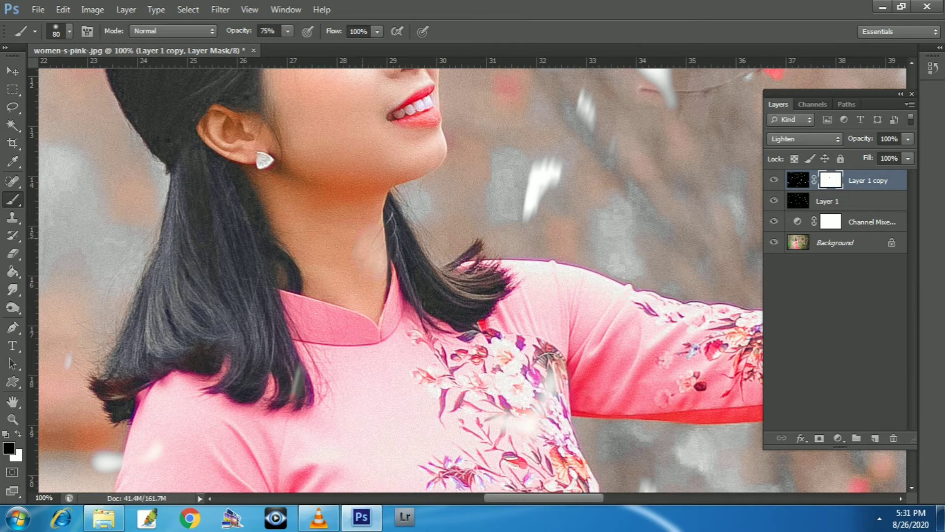
key("ctrl+minus")
scroll(472, 276, "up", 2)
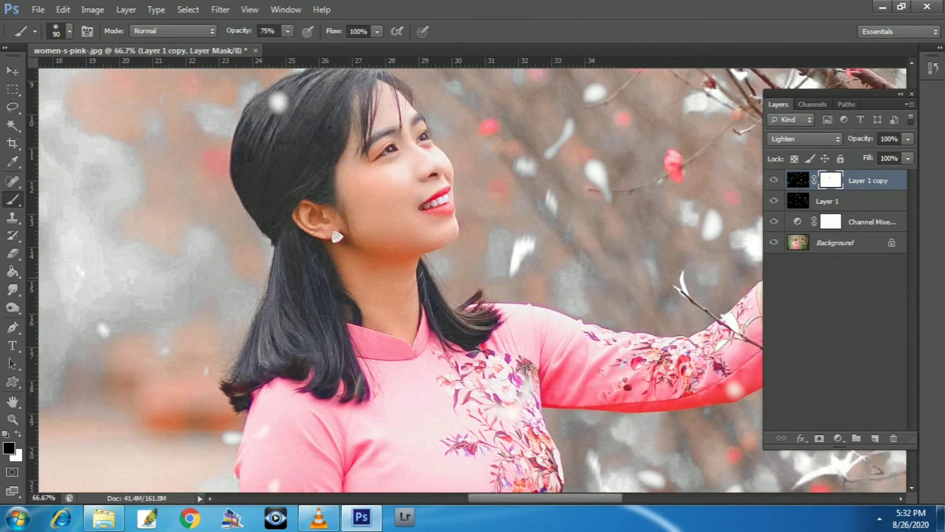
scroll(473, 275, "up", 1)
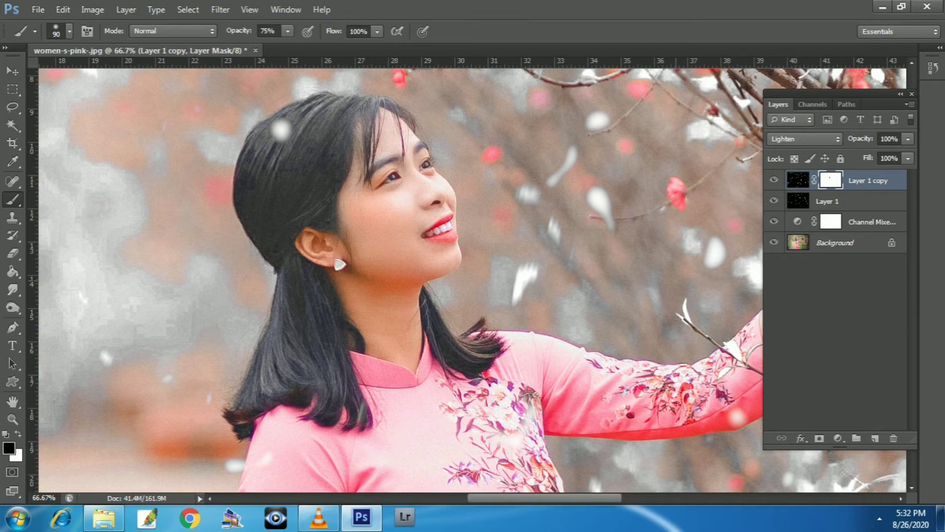
key("ctrl+0")
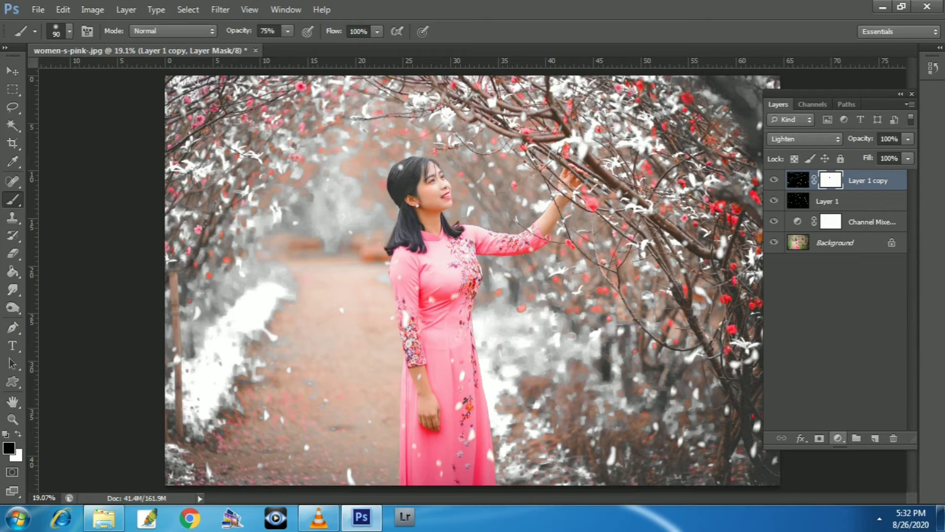
Add a Selective Color adjustment layer blended in Screen mode and compare before and after
left_click(838, 438)
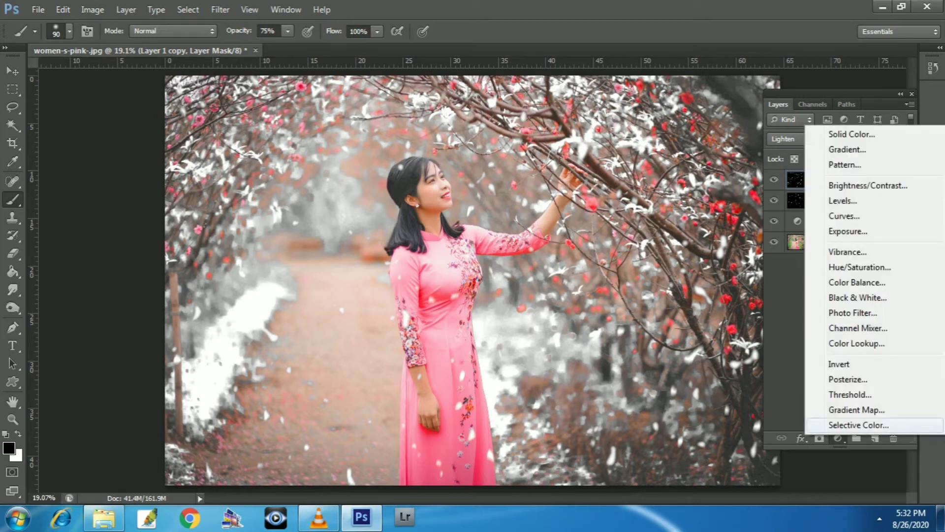
left_click(859, 424)
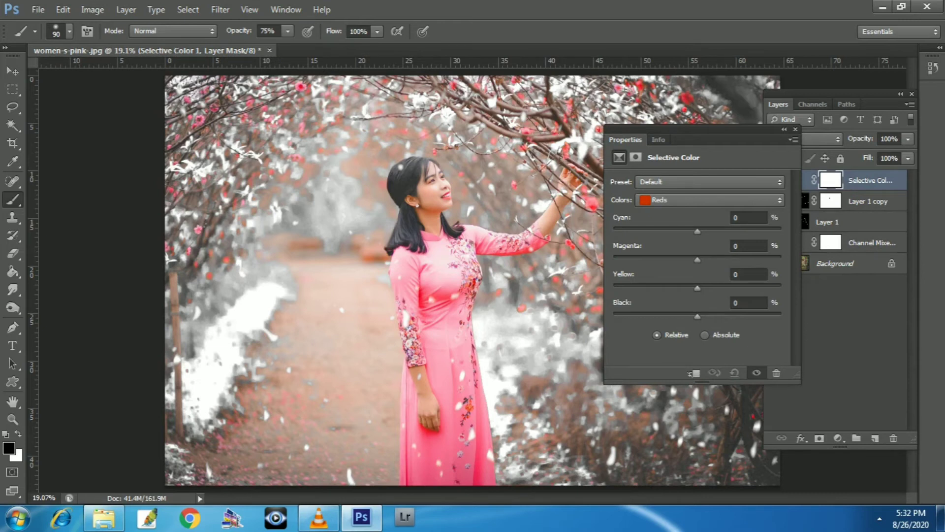
left_click_drag(699, 129, 660, 125)
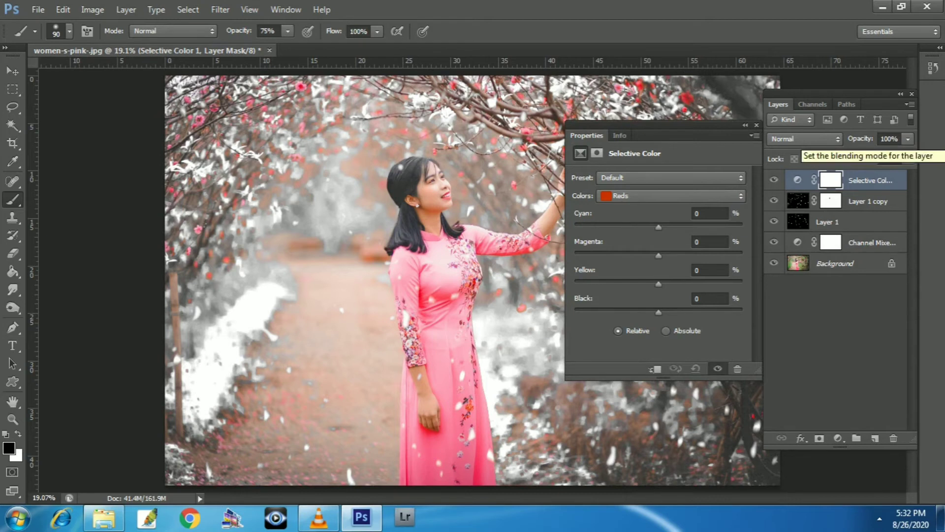
left_click(803, 138)
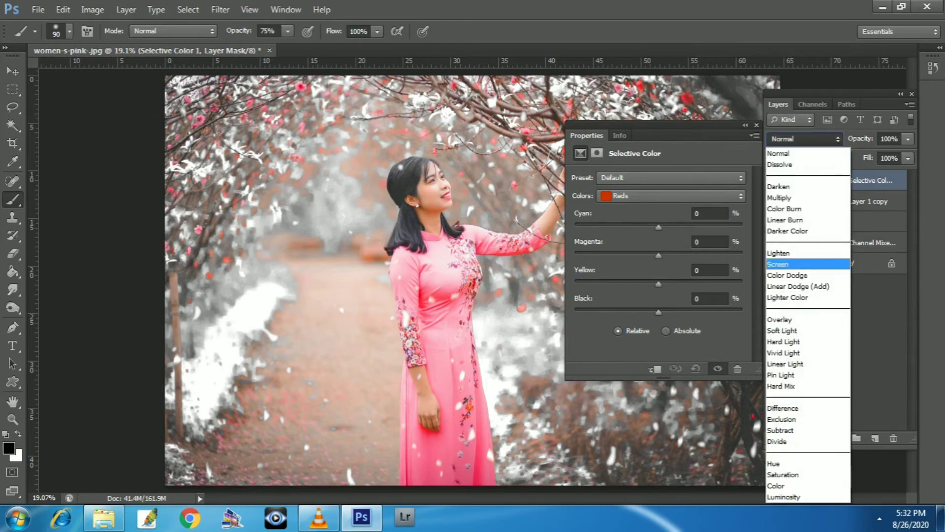
key("Return")
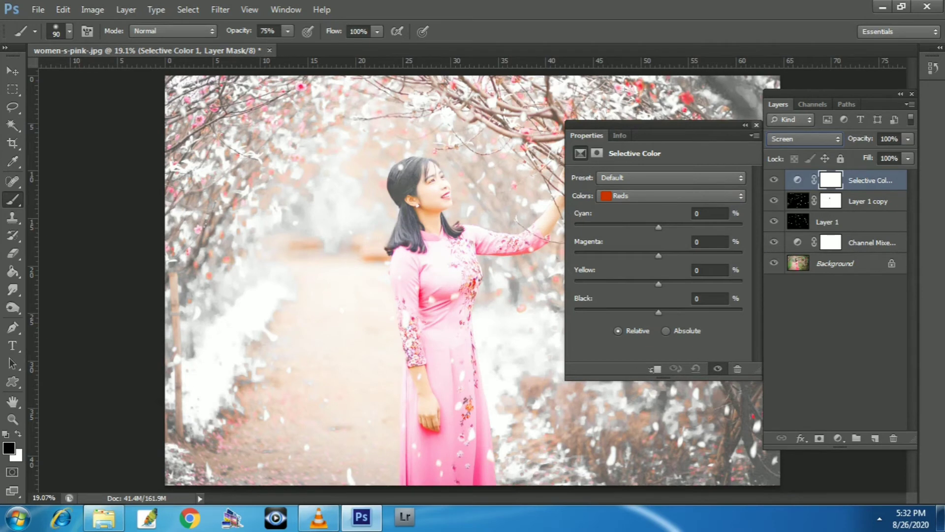
left_click(757, 124)
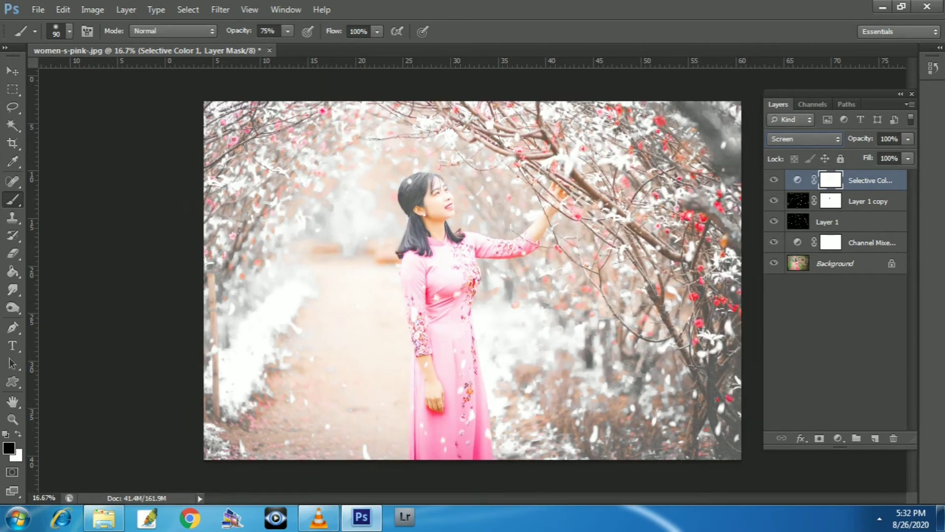
left_click(774, 180)
key("ctrl+plus")
key("ctrl+minus")
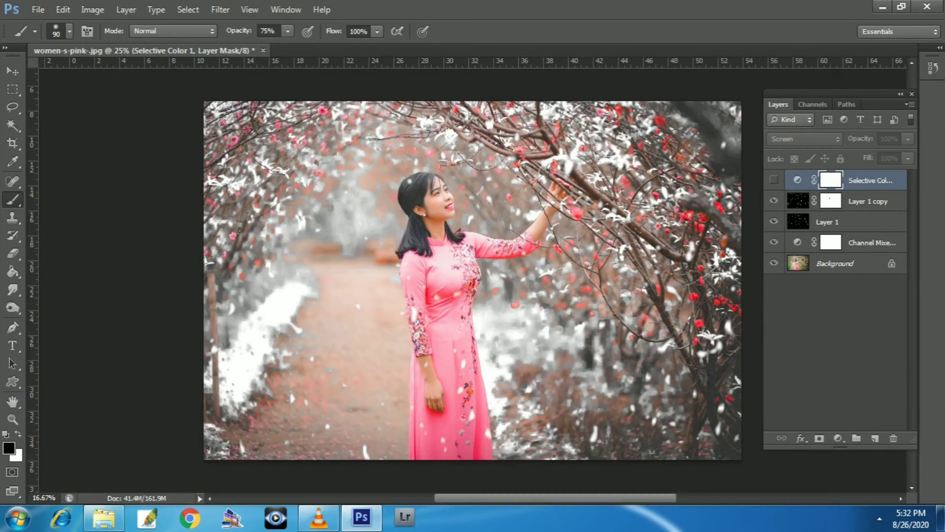
left_click(774, 179)
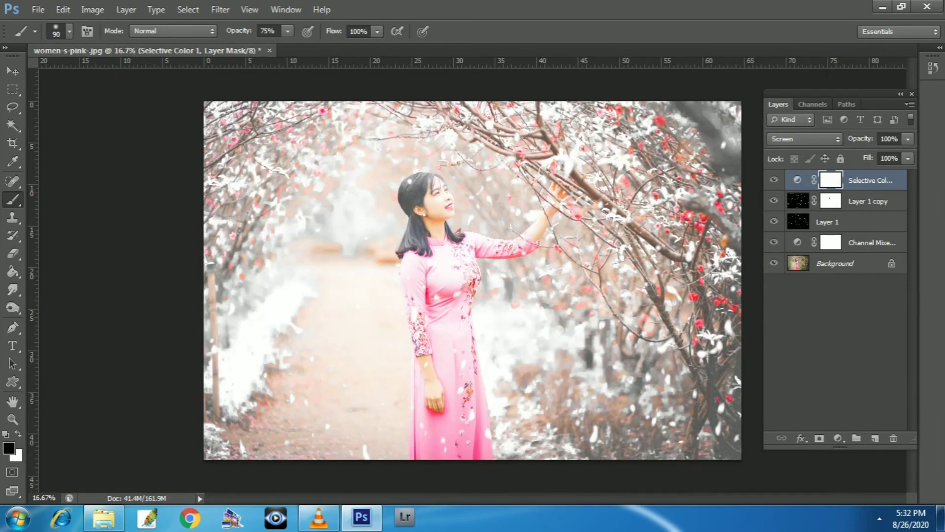
left_click(774, 179)
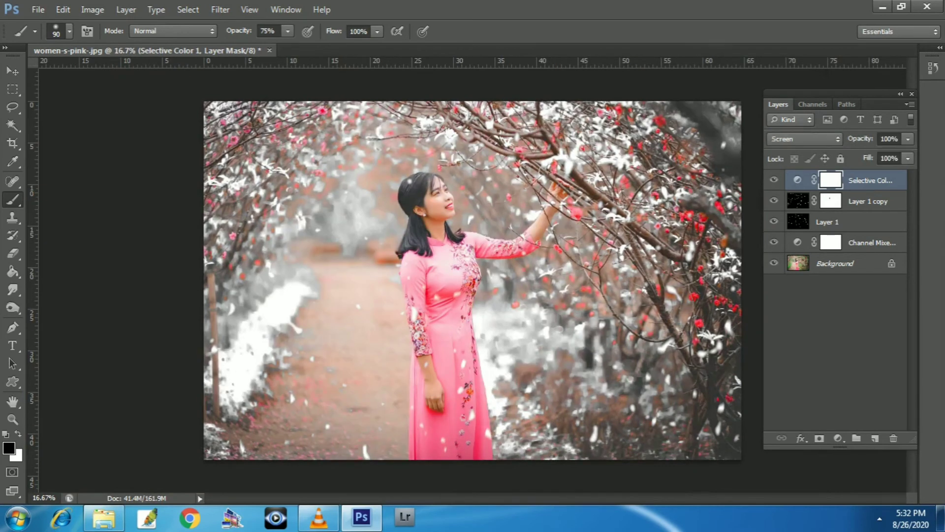
left_click(774, 180)
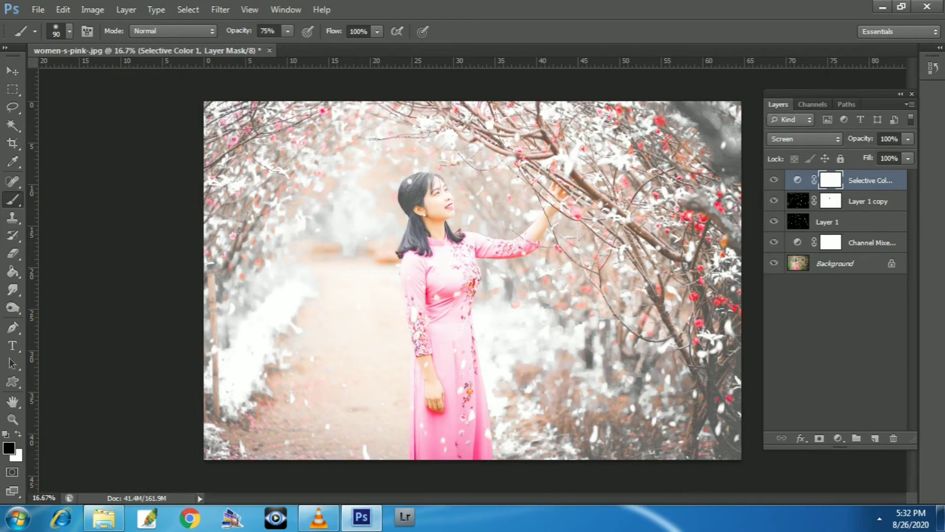
Lower the Selective Color layer's opacity to 50%, then to 40%
left_click(889, 138)
type("50")
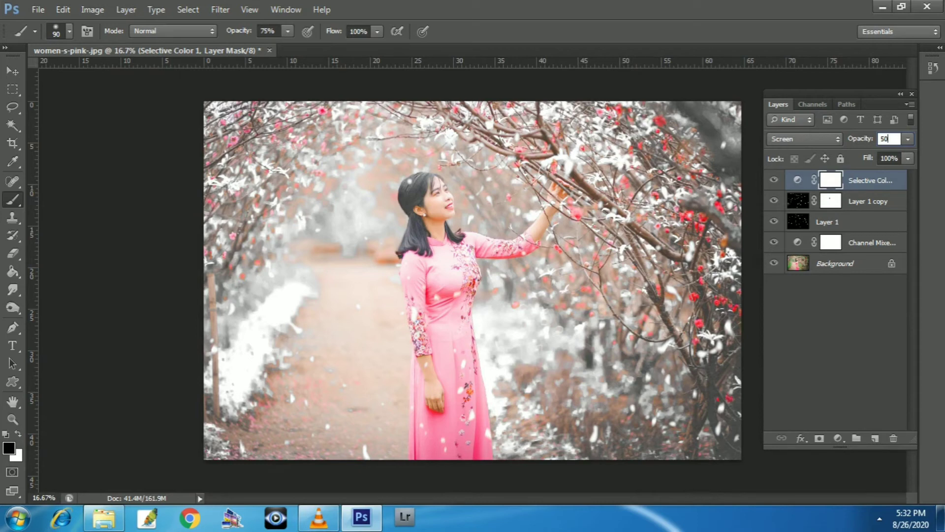
key("Return")
type("40")
key("Return")
key("ctrl+plus")
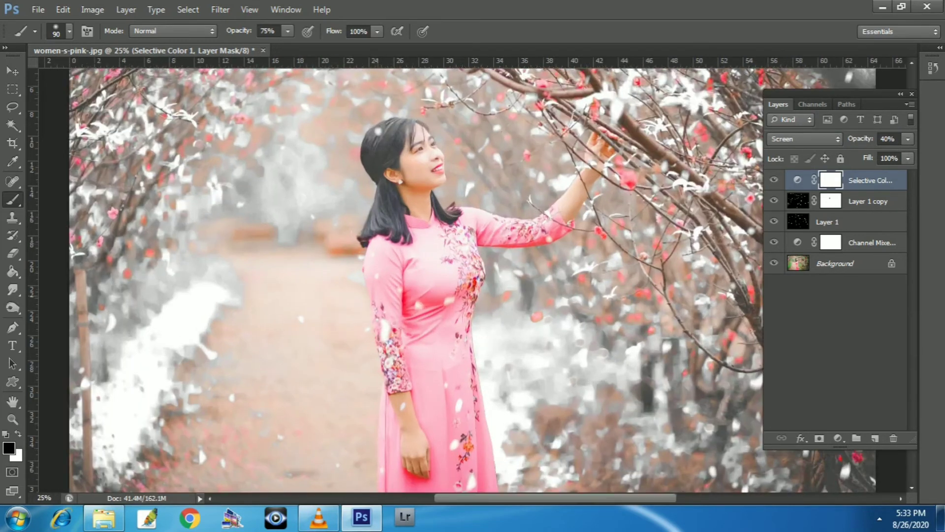
key("ctrl+plus")
Paint the Selective Color mask black over the woman's hair and face
key("ctrl+minus")
key("ctrl+minus")
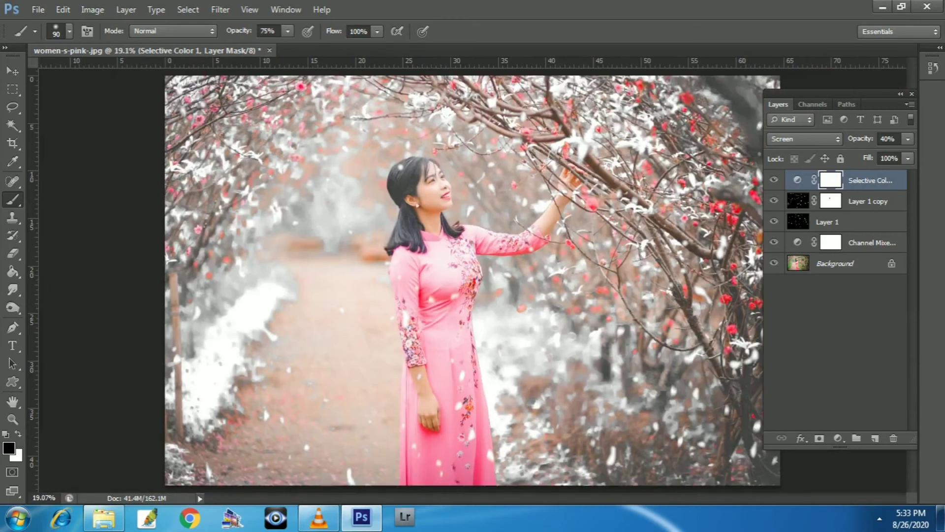
scroll(472, 276, "up", 1)
key("ctrl+plus")
key("ctrl+plus")
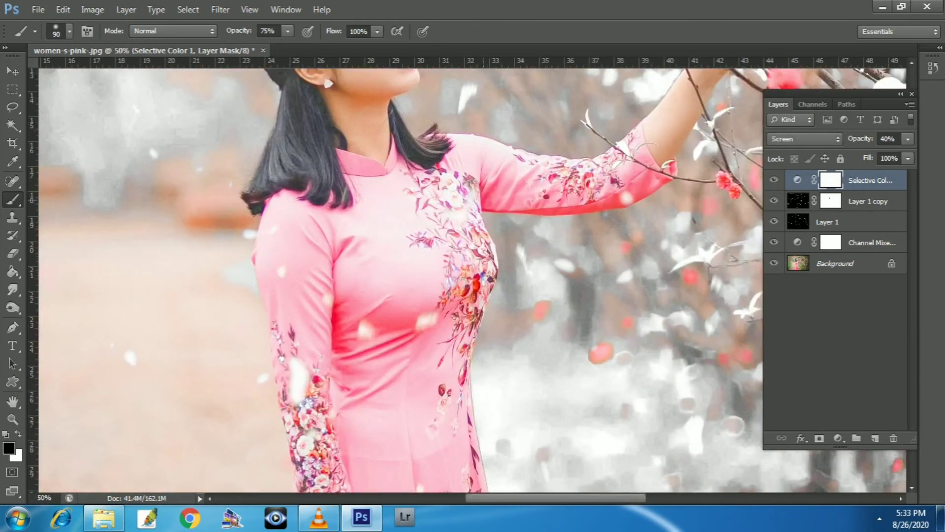
key("ctrl+plus")
left_click(773, 180)
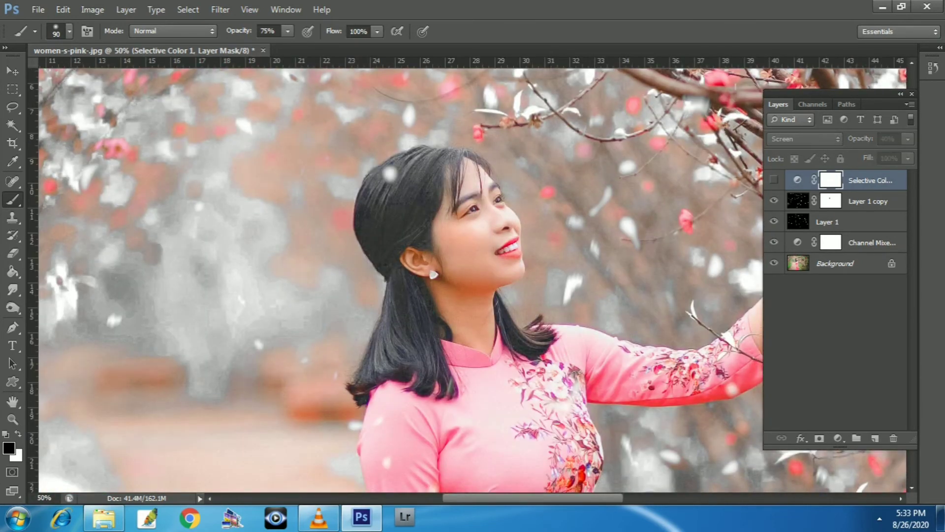
left_click(774, 180)
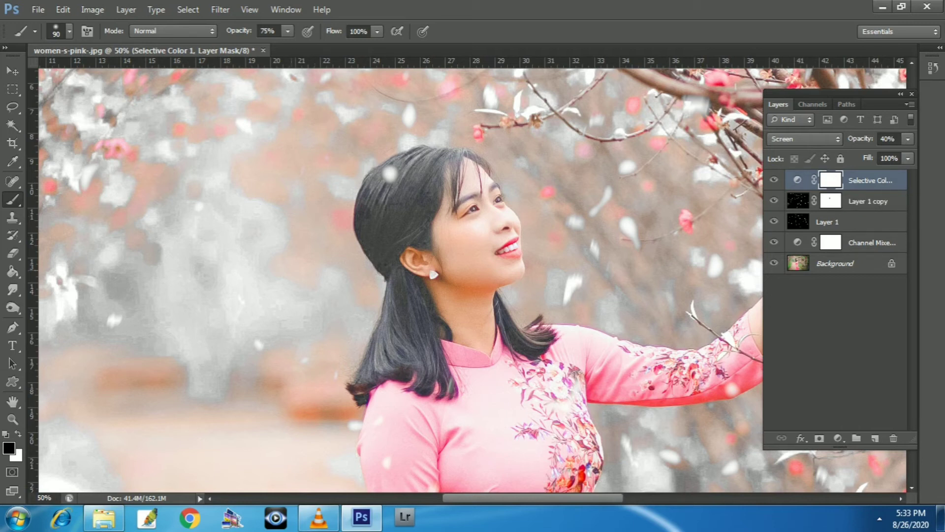
key("bracketright")
key("bracketright")
key("bracketright")
key("bracketright")
left_click_drag(437, 206, 512, 276)
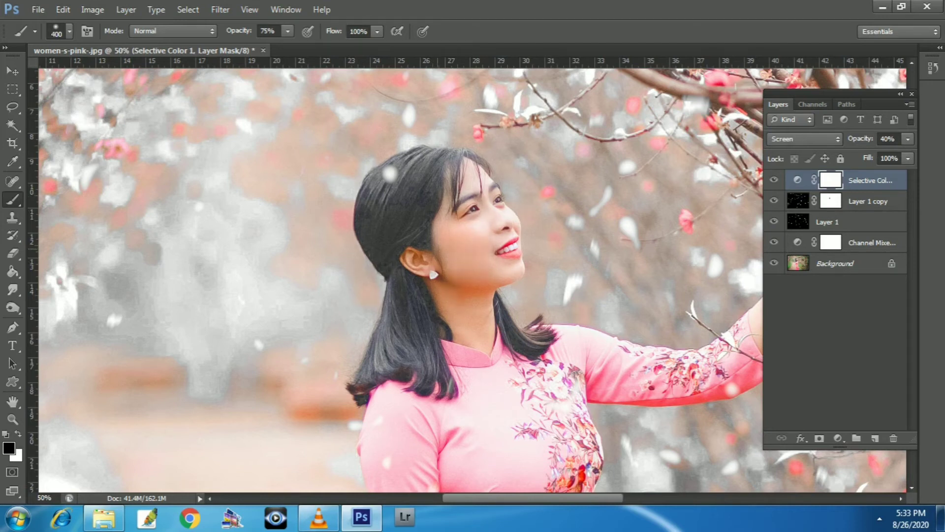
Mask the brightening off her pink dress and raised arm
key("ctrl+minus")
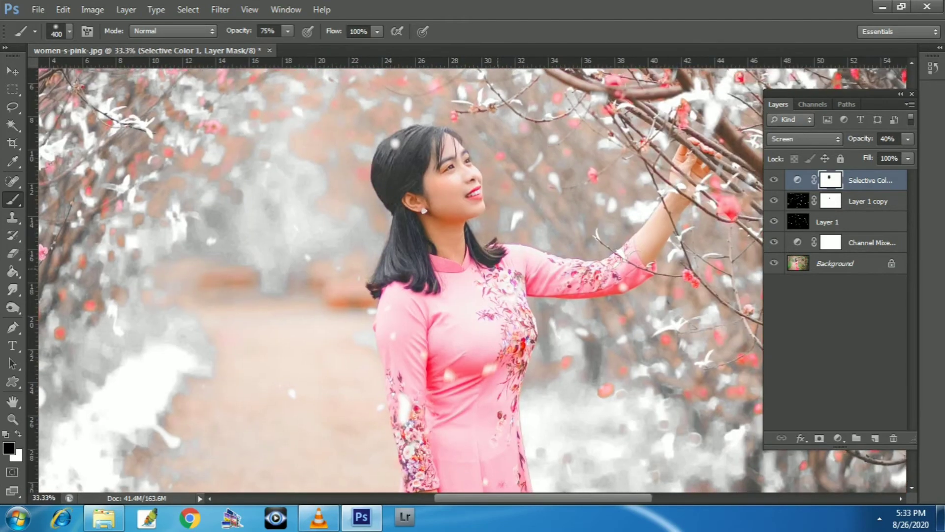
key("bracketright")
key("bracketright")
mouse_move(443, 320)
left_mouse_down()
mouse_move(473, 418)
mouse_move(429, 214)
left_mouse_up()
left_click_drag(438, 301, 434, 458)
left_click_drag(443, 246, 394, 379)
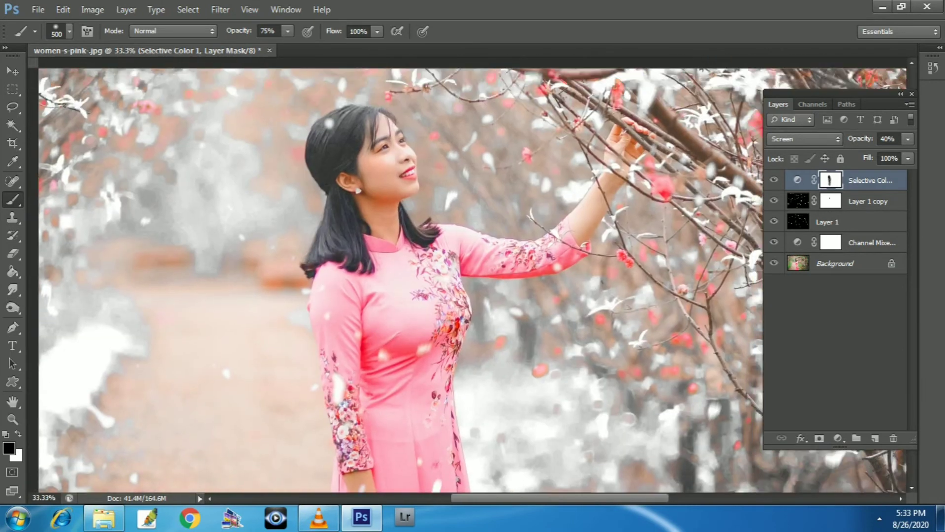
key("bracketleft")
key("bracketleft")
key("bracketleft")
left_click_drag(493, 270, 573, 244)
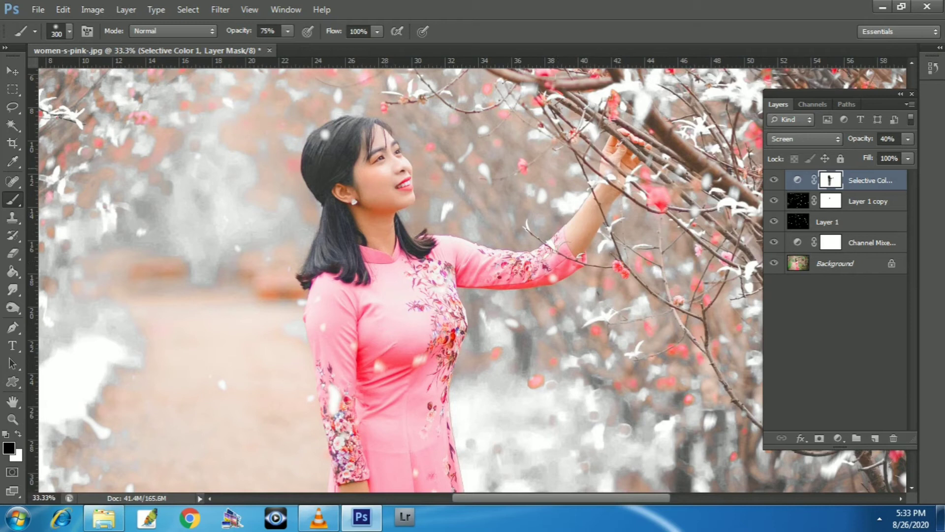
key("ctrl+0")
Set the brush to 25% opacity and enlarge it to 700 pixels
key("2")
key("5")
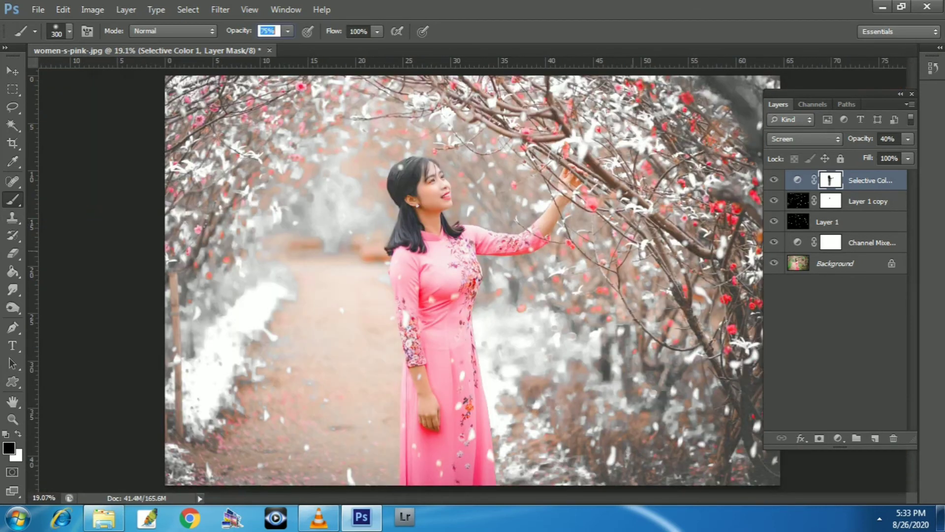
key("bracketright")
key("Return")
key("Return")
key("bracketright")
key("bracketright")
key("bracketright")
key("ctrl+minus")
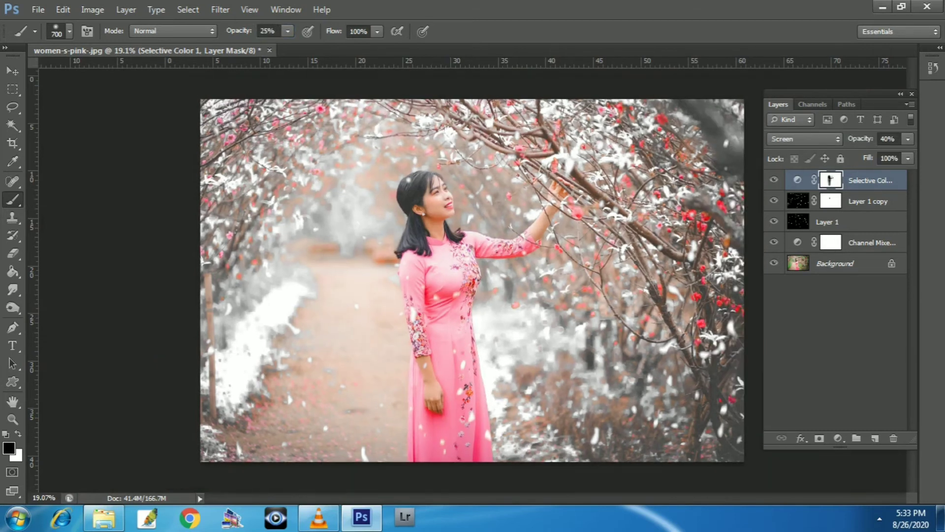
key("ctrl+minus")
key("ctrl+plus")
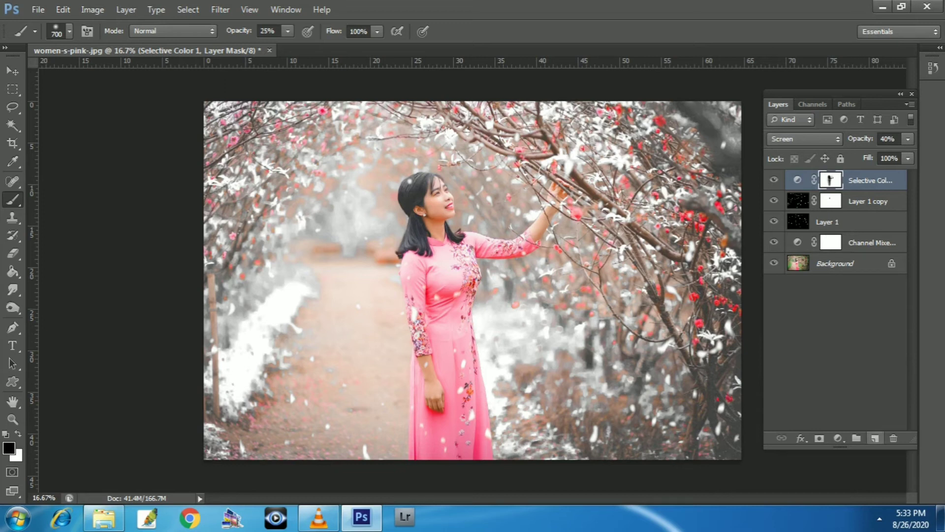
On a new layer, drag two white radial gradient glows over the upper-right and upper-left branches
left_click(875, 438)
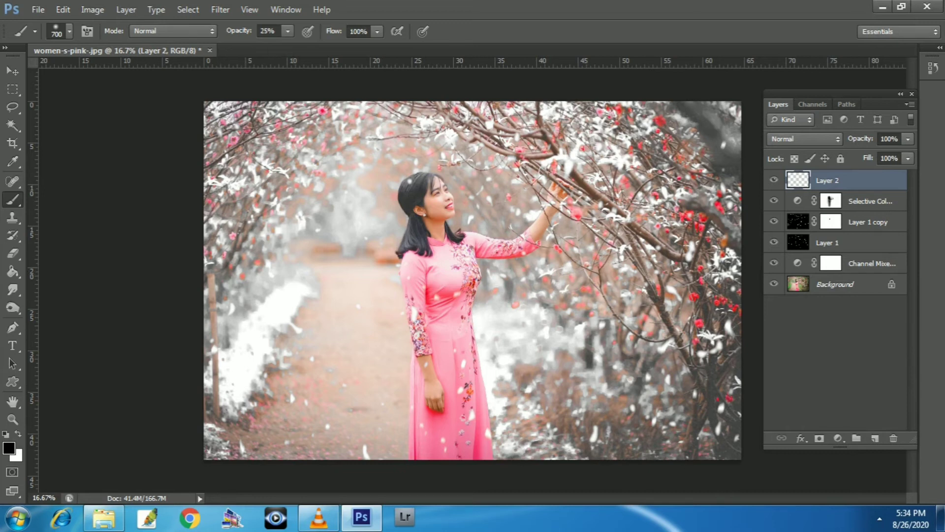
left_click(13, 271)
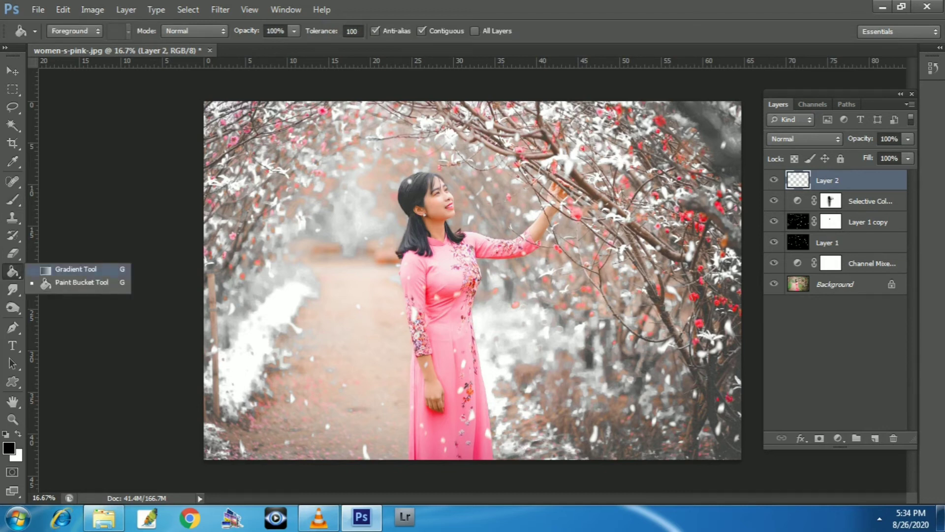
left_click(74, 269)
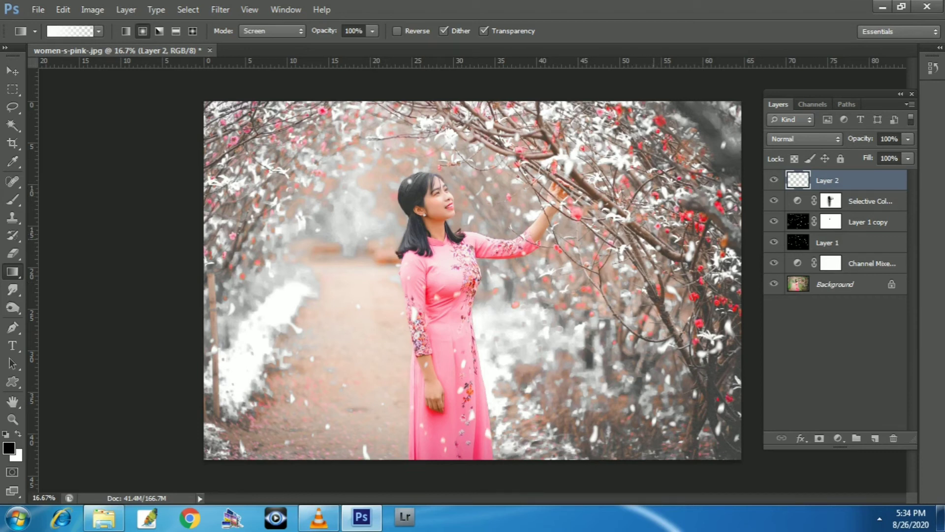
left_click_drag(625, 181, 682, 181)
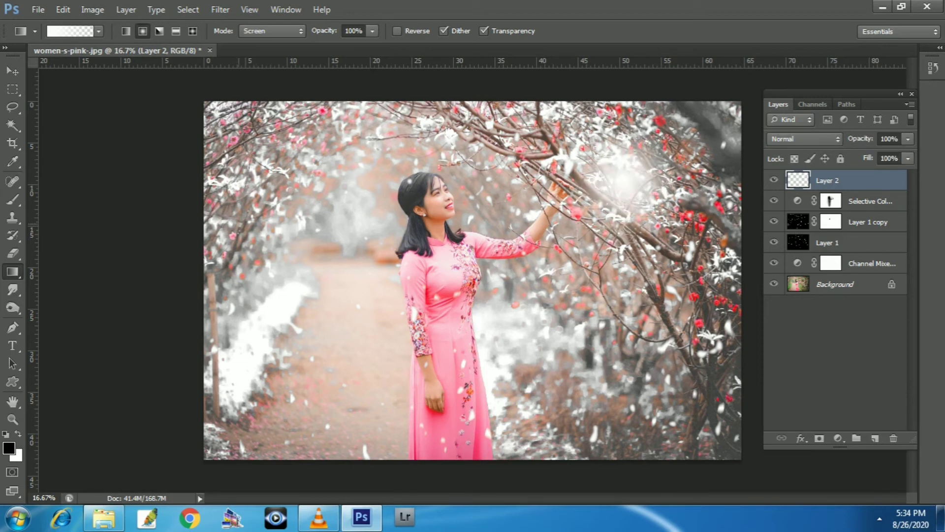
left_click_drag(256, 137, 325, 147)
left_click(774, 179)
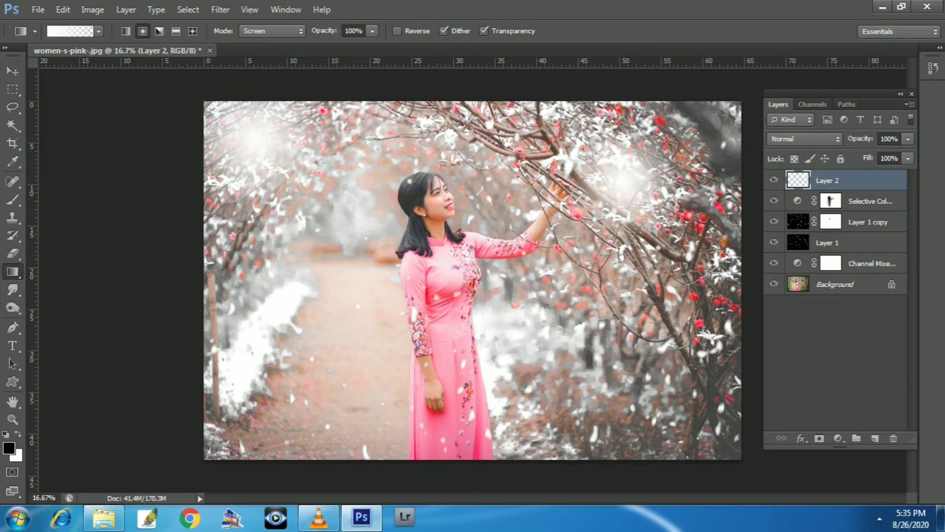
key("ctrl+minus")
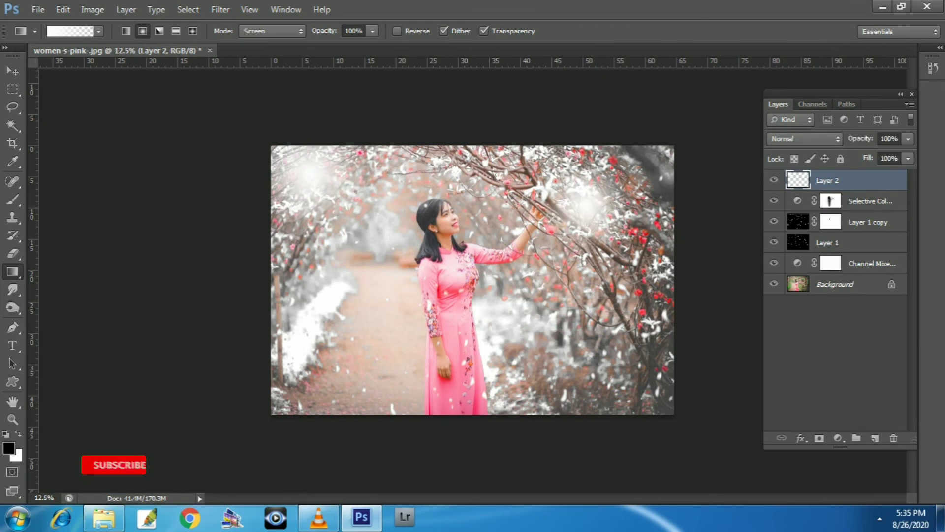
key("ctrl+plus")
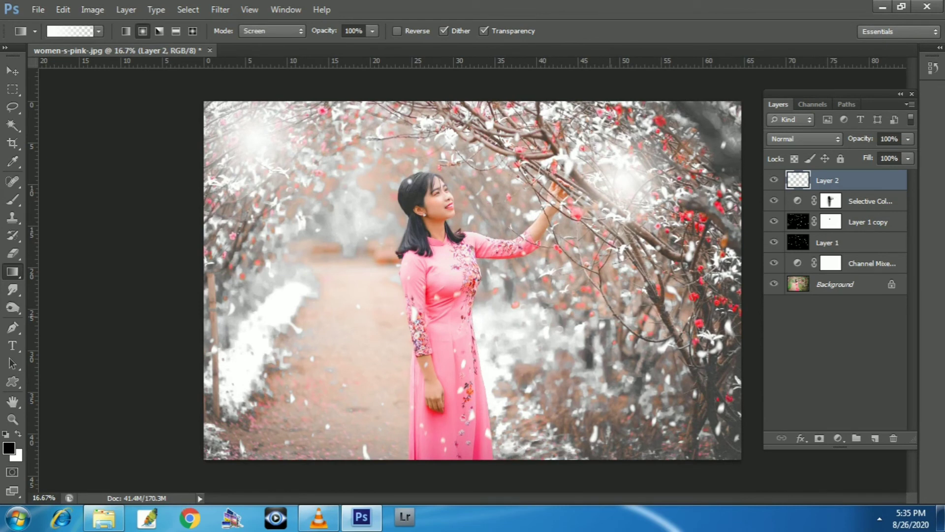
Add a Curves adjustment layer and lift its Blue channel curve
left_click(839, 438)
left_click(859, 217)
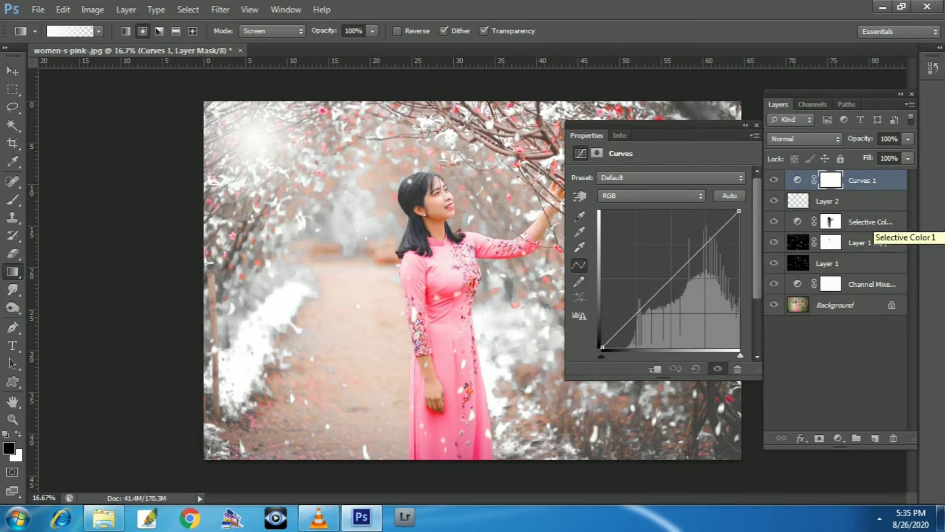
left_click(649, 195)
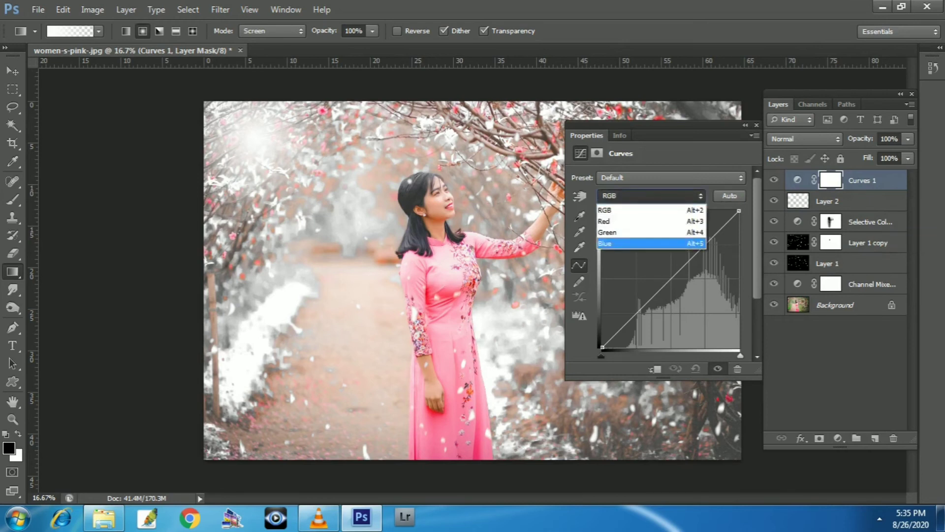
left_click(650, 243)
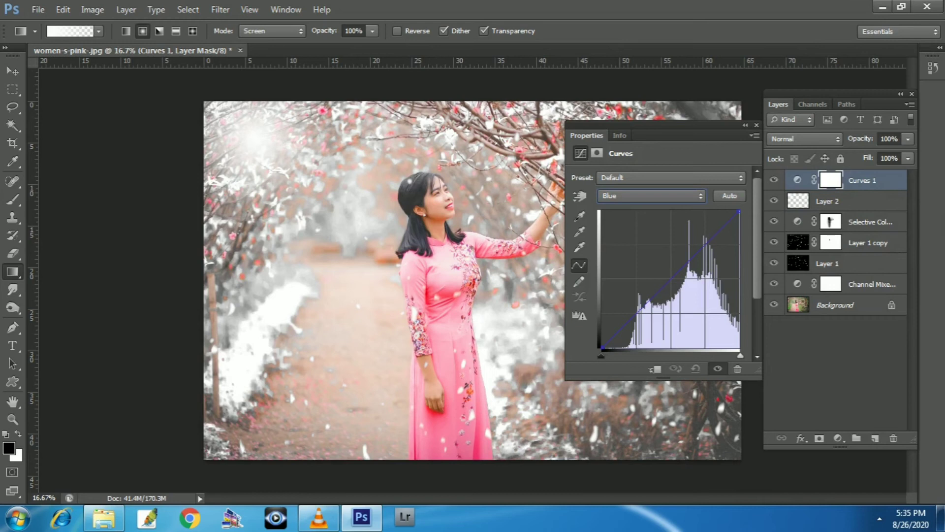
left_click_drag(667, 283, 667, 273)
Lift the Curves adjustment's Green channel curve slightly
left_click(650, 196)
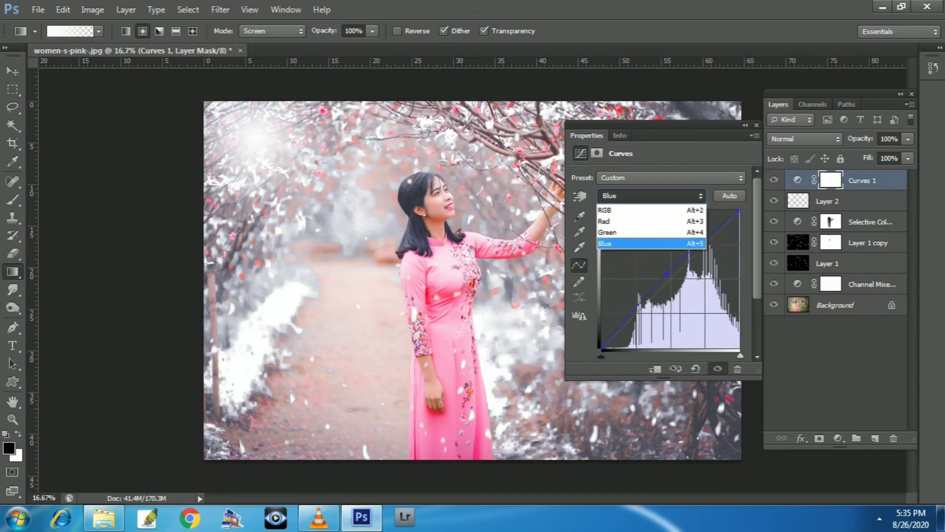
left_click(620, 232)
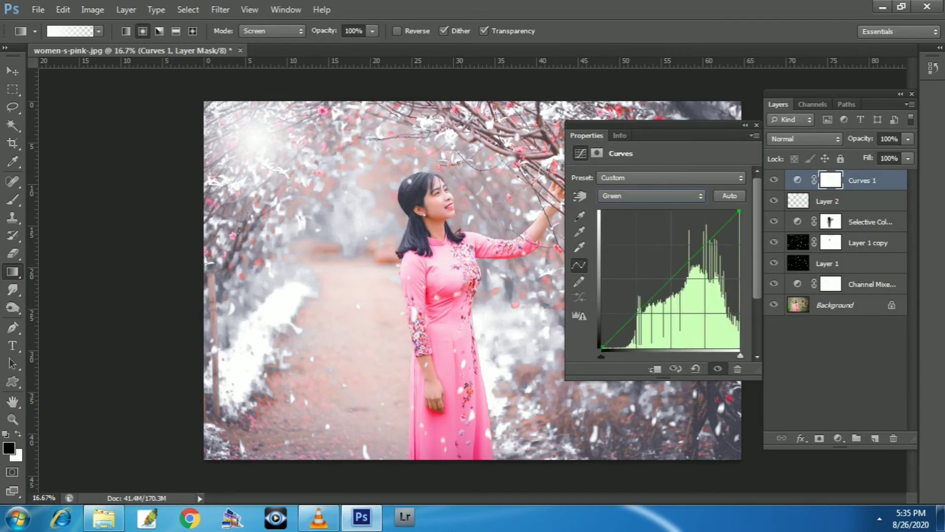
left_click_drag(667, 282, 667, 275)
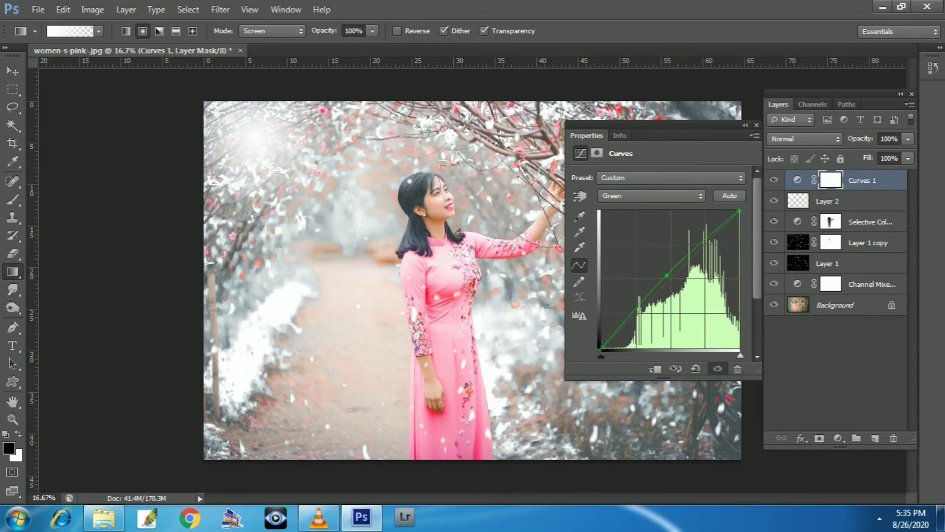
left_click_drag(667, 275, 669, 275)
left_click(756, 124)
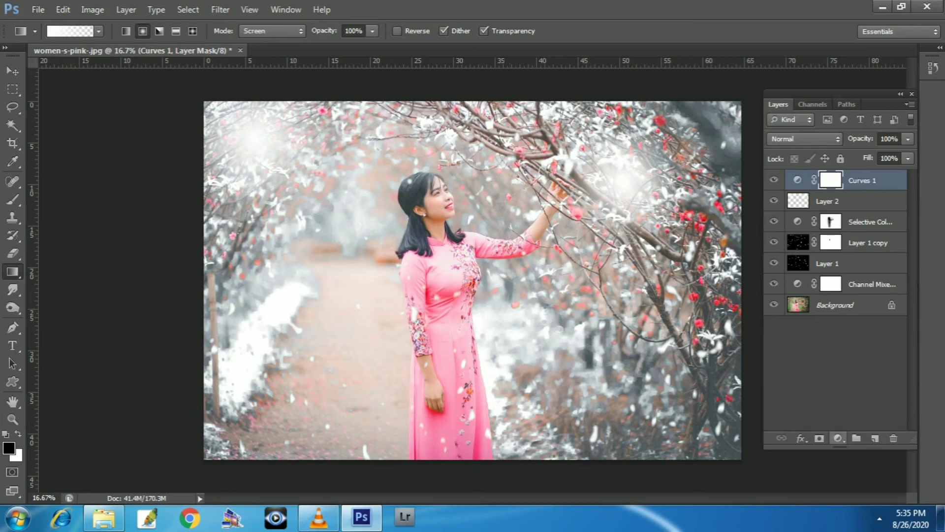
Add a Color Balance adjustment shifting the midtones and highlights toward blue
left_click(838, 438)
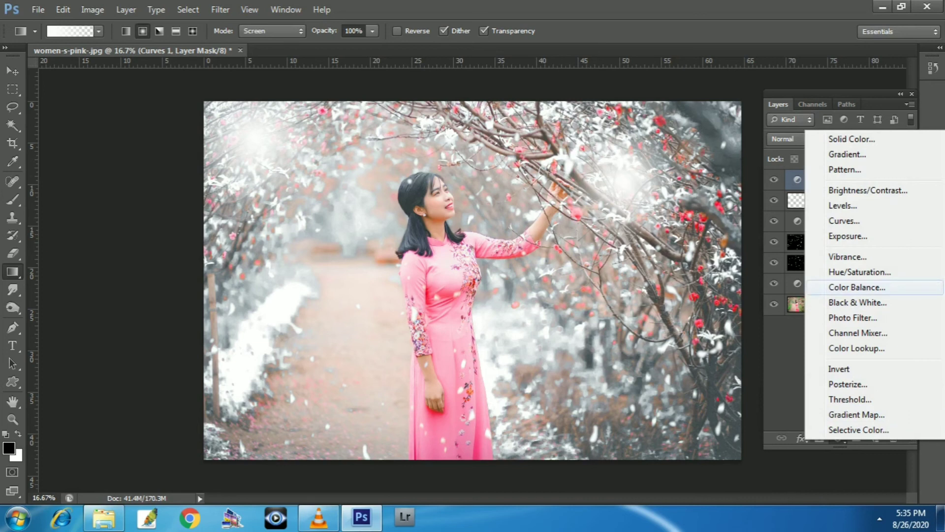
left_click(857, 287)
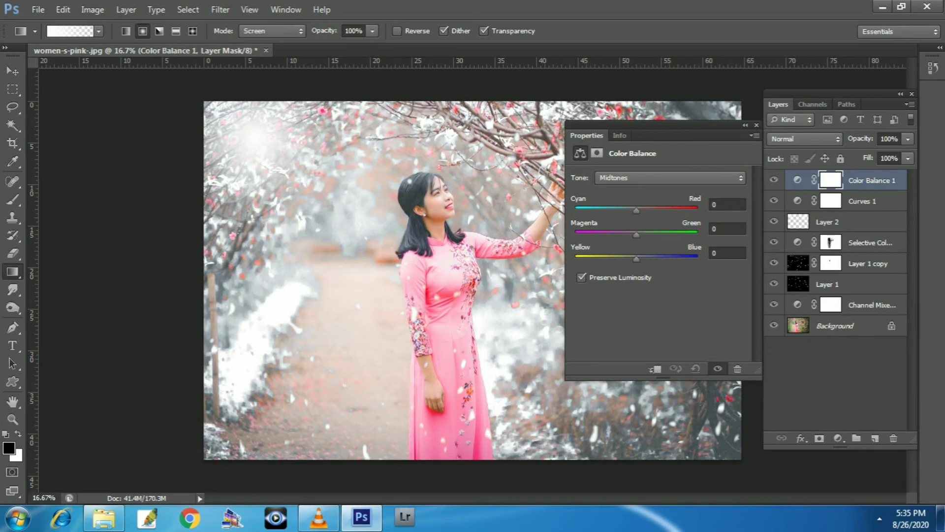
left_click_drag(636, 258, 650, 258)
left_click_drag(689, 124, 689, 163)
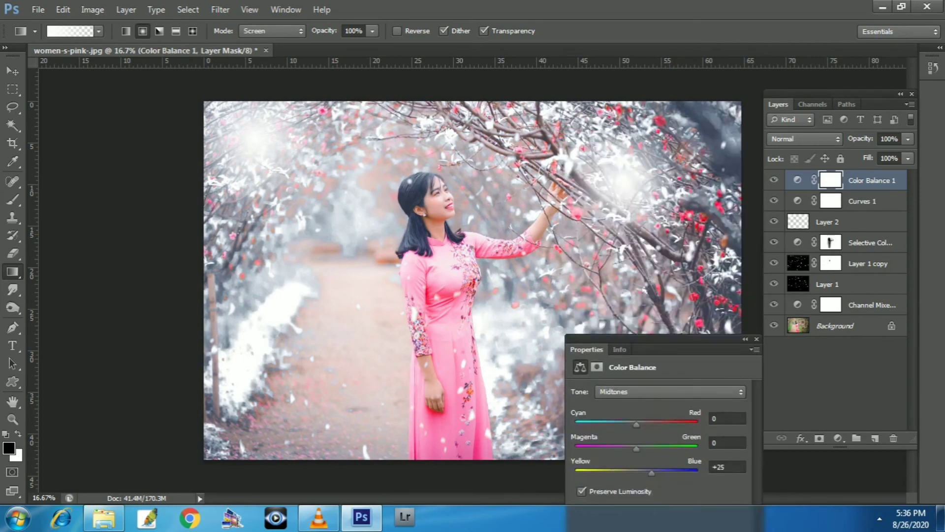
left_click(669, 216)
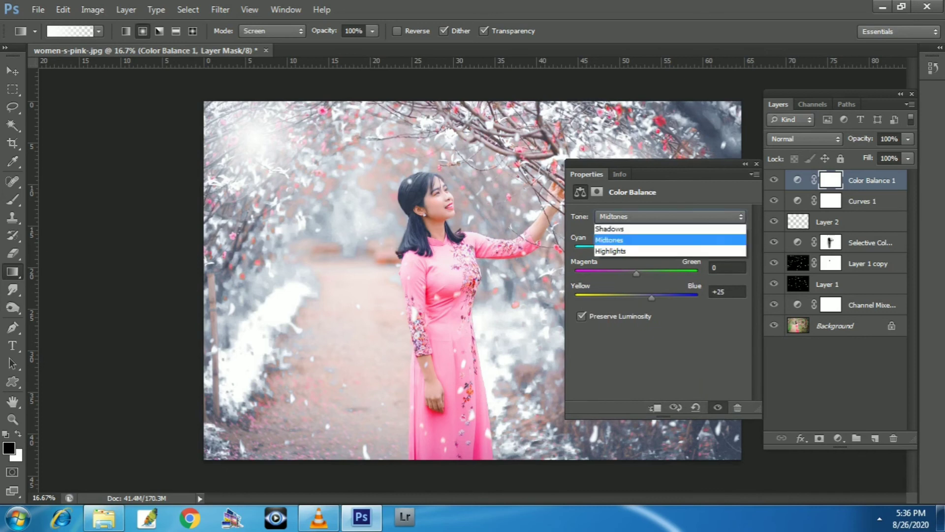
left_click(620, 252)
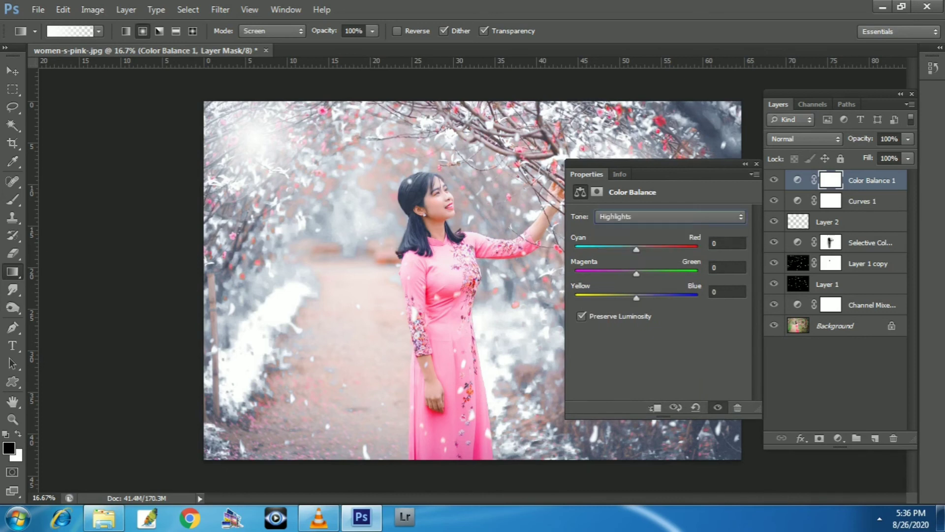
left_click_drag(636, 297, 648, 298)
Push the Color Balance shadows toward blue at +9
left_click(640, 216)
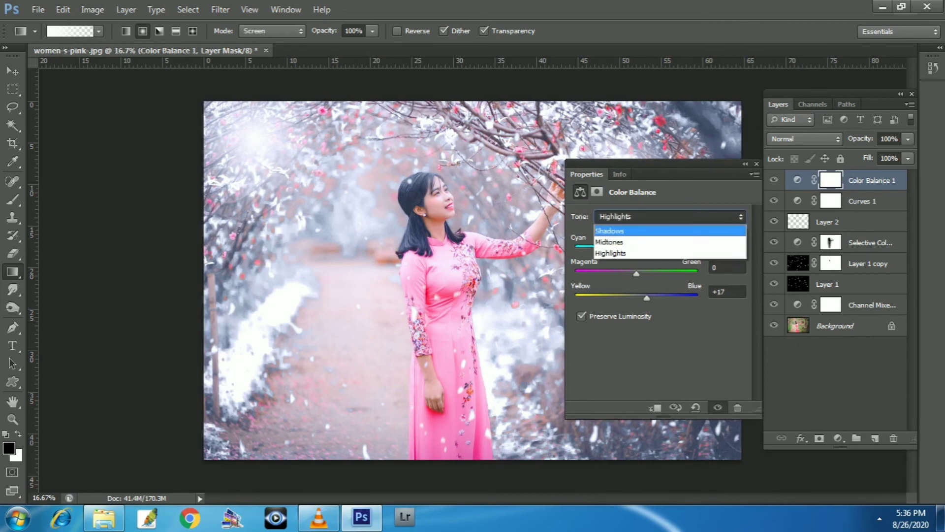
left_click(609, 231)
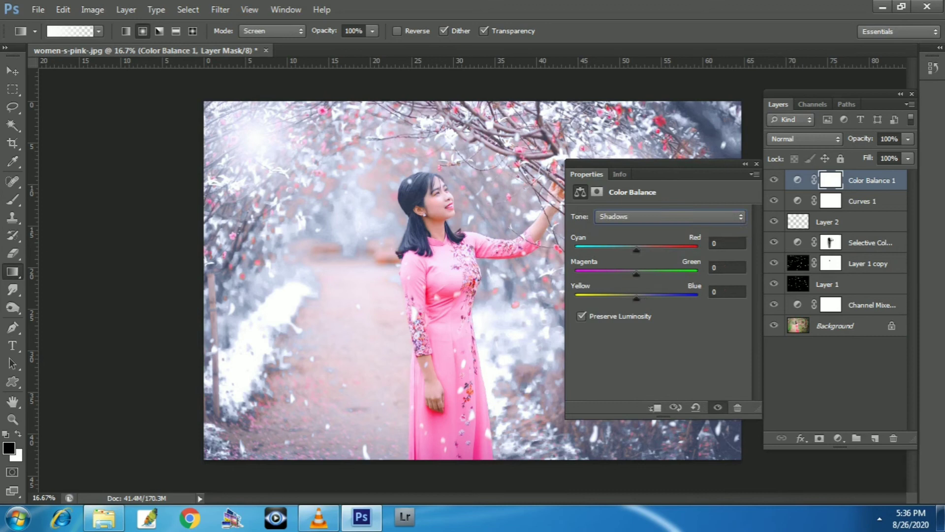
left_click_drag(637, 298, 644, 298)
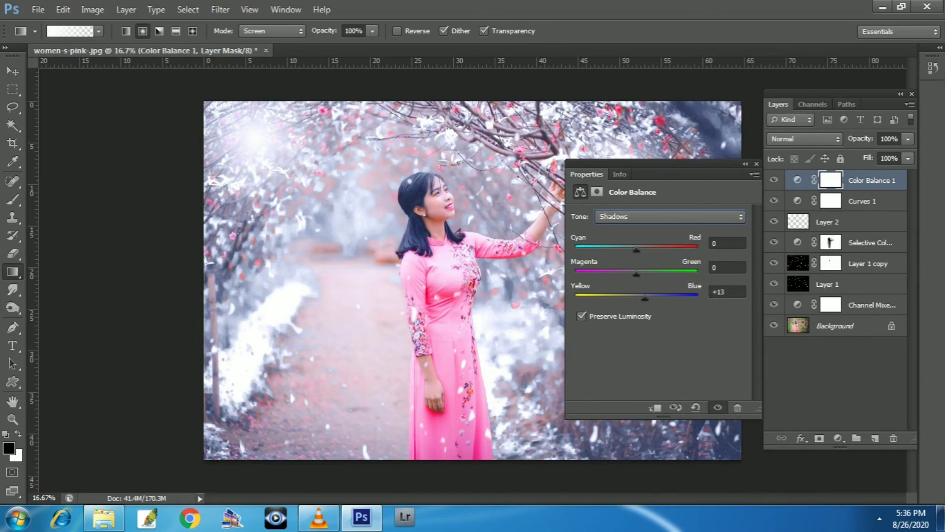
left_click_drag(643, 299, 641, 298)
key("Up")
left_click(756, 164)
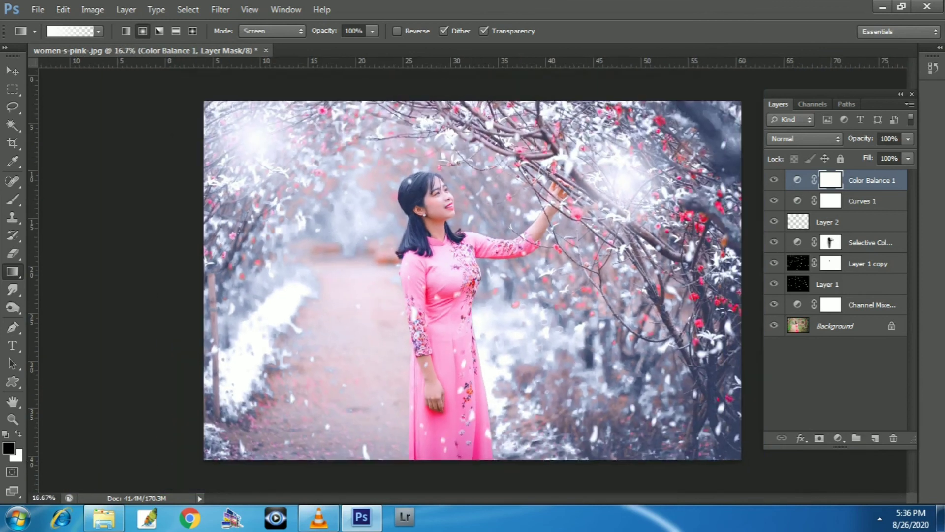
key("ctrl+plus")
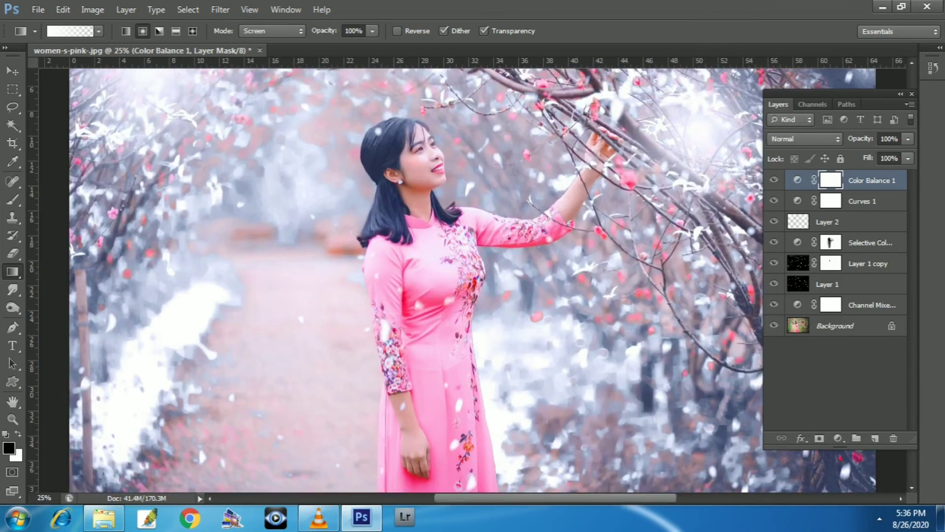
key("ctrl+minus")
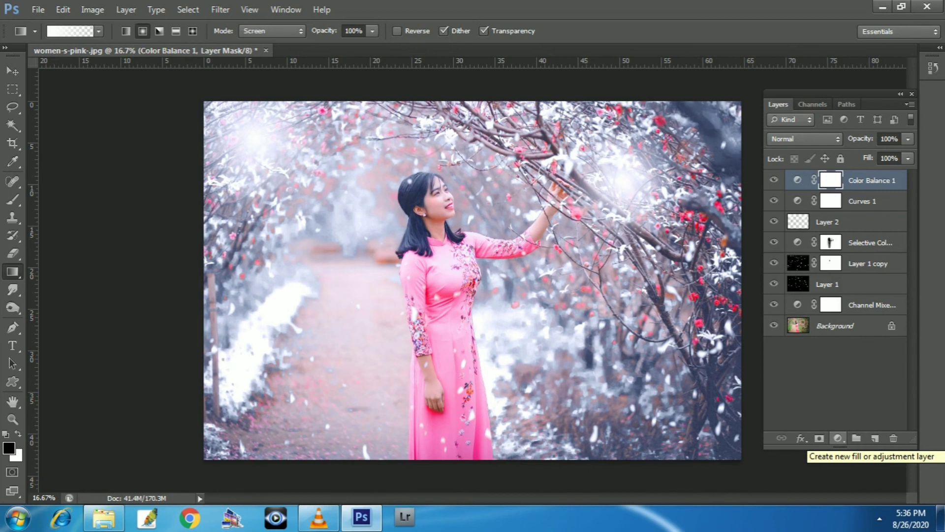
Add a Levels adjustment layer with its black input slider at 13
left_click(837, 438)
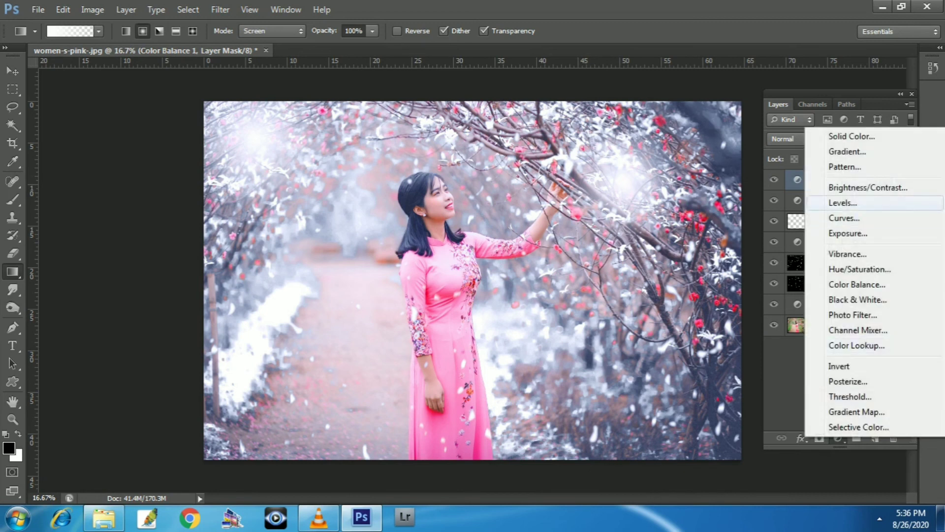
left_click(842, 202)
key("ctrl+plus")
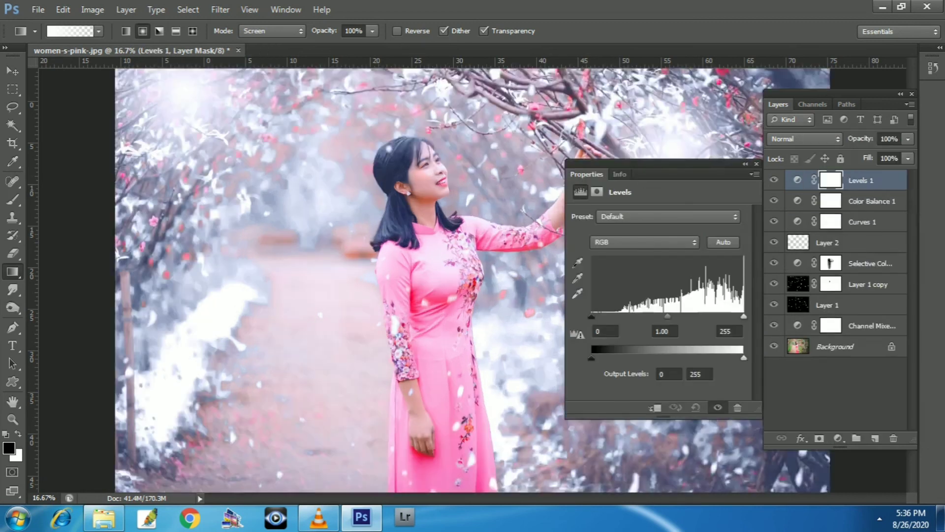
left_click_drag(591, 316, 599, 316)
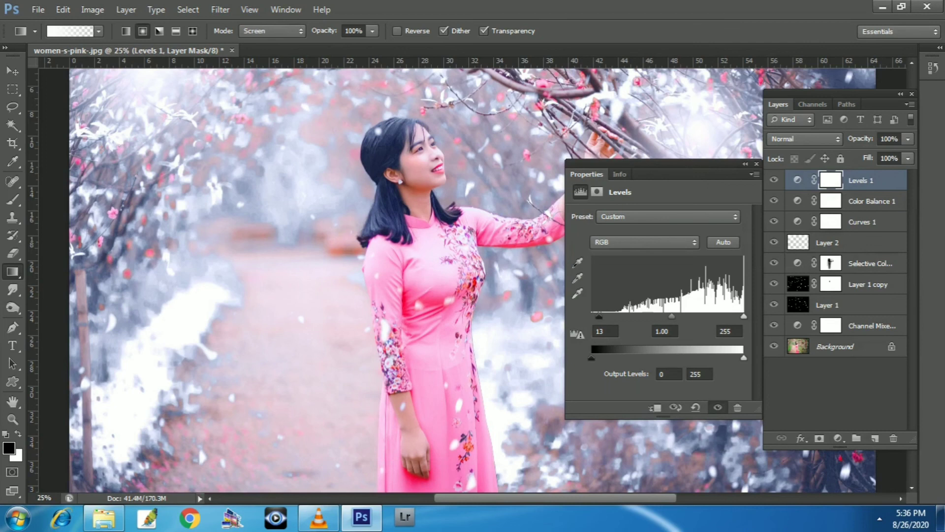
key("ctrl+minus")
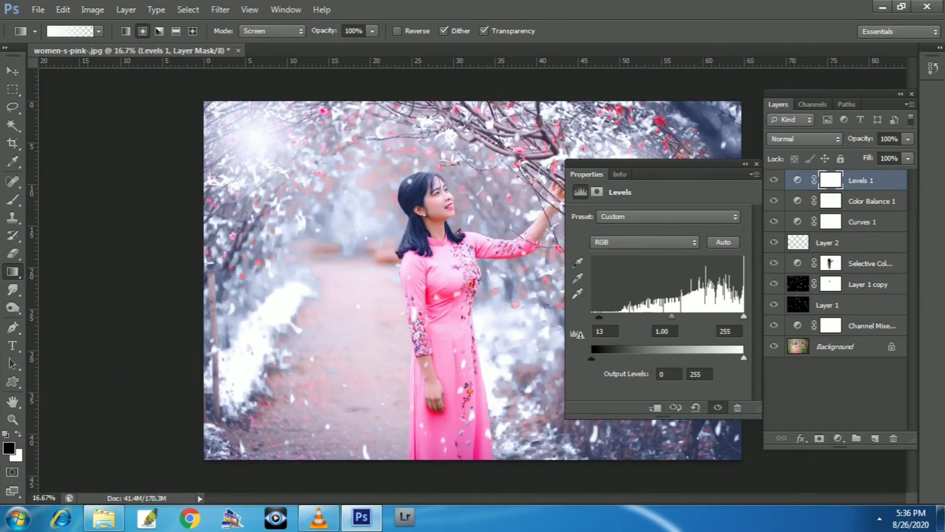
key("ctrl+plus")
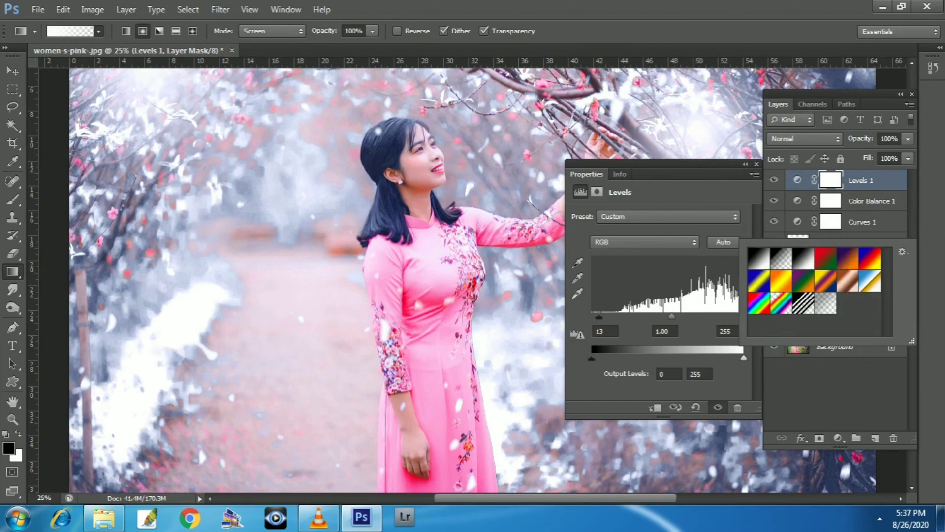
left_click(757, 163)
key("ctrl+minus")
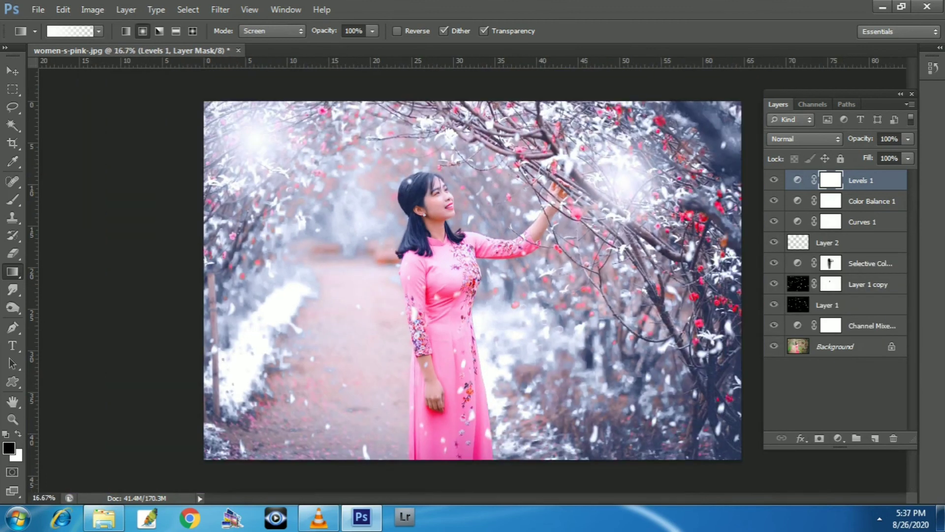
key("ctrl+minus")
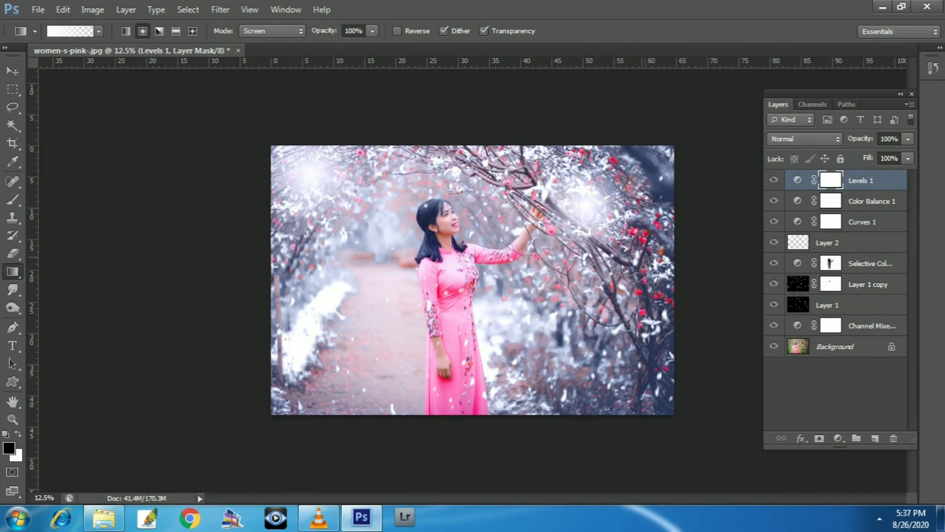
key("ctrl+plus")
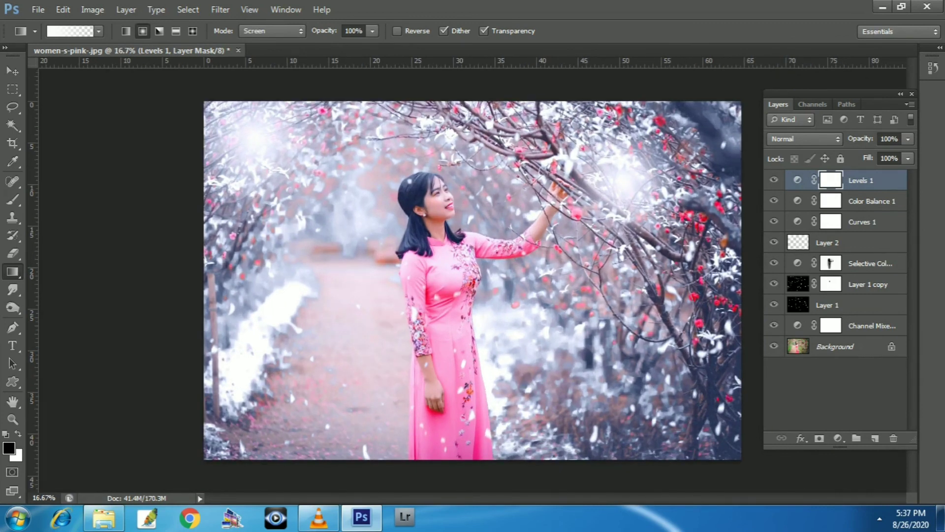
key("ctrl+plus")
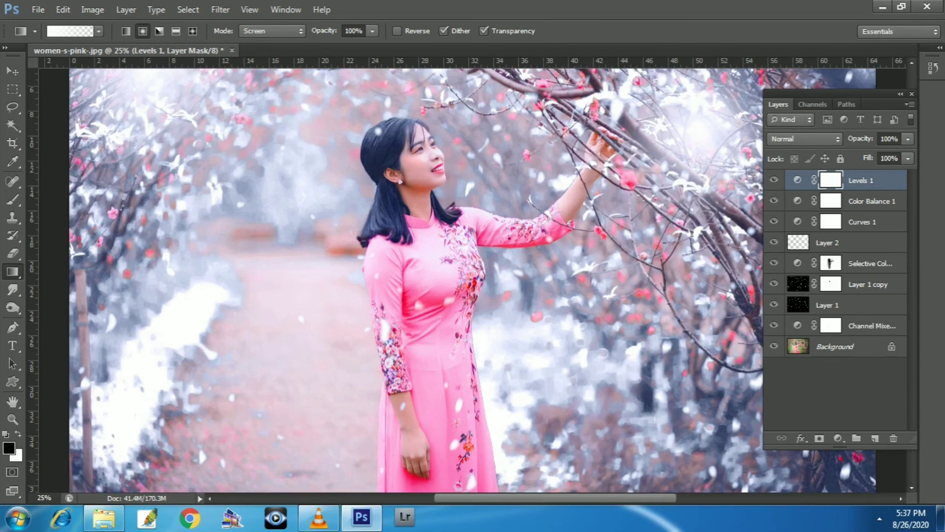
key("ctrl+minus")
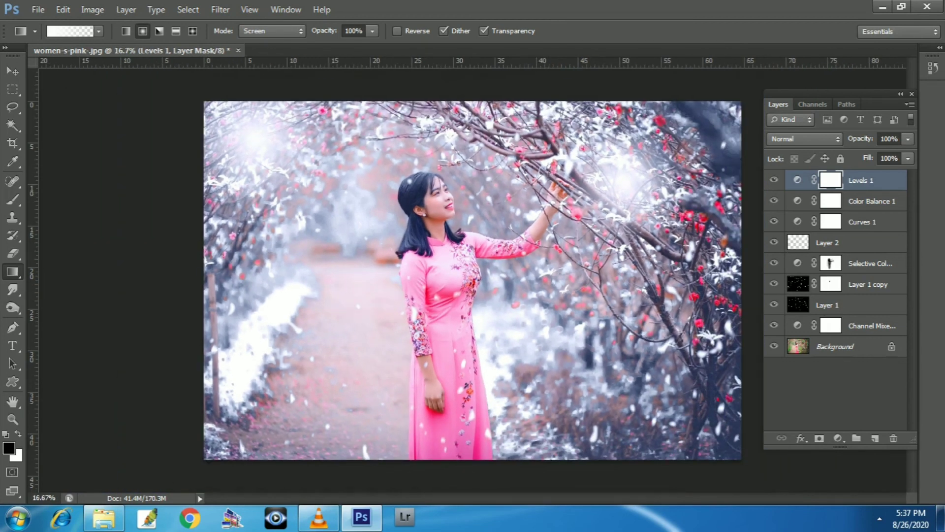